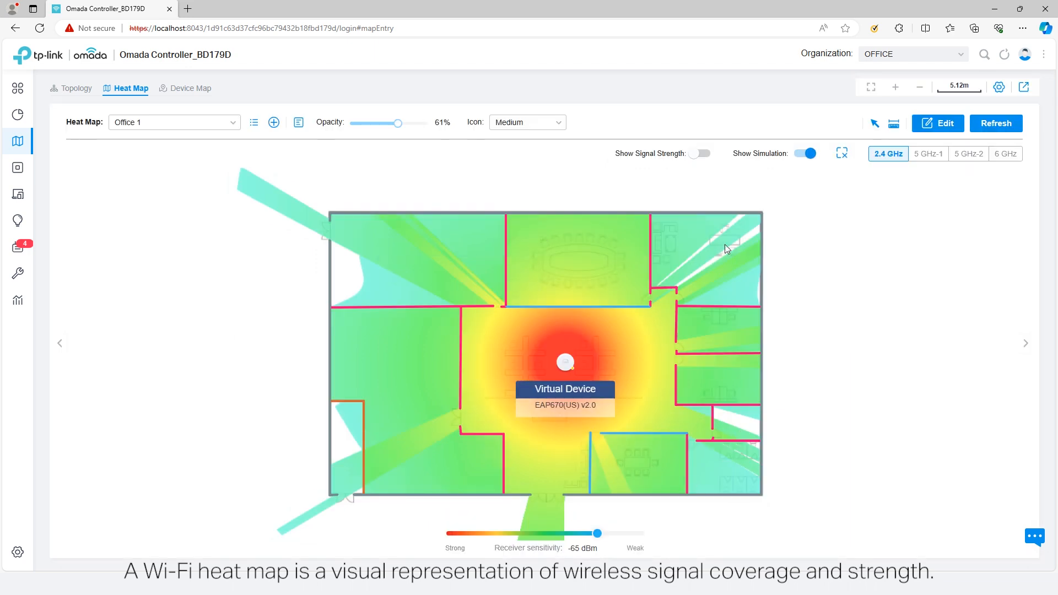
Step: Check the Office 1 heat map's signal strength across the floor plan for the 2.4 GHz and 5 GHz-1 bands, refreshing the simulation for 5 GHz-1
{"action": "left_click", "coordinate": [701, 154]}
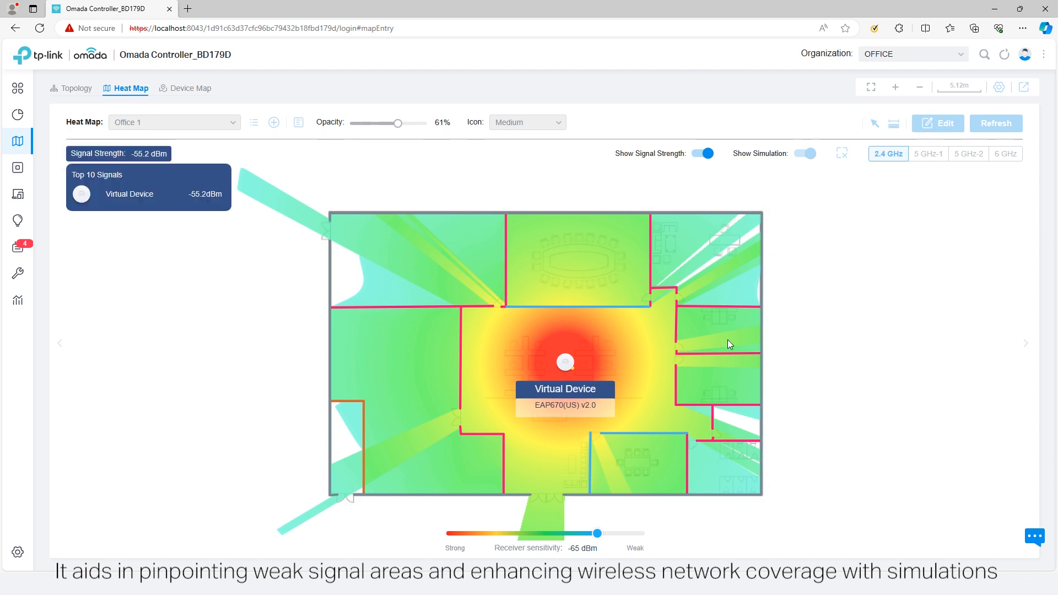
{"action": "left_click", "coordinate": [699, 155]}
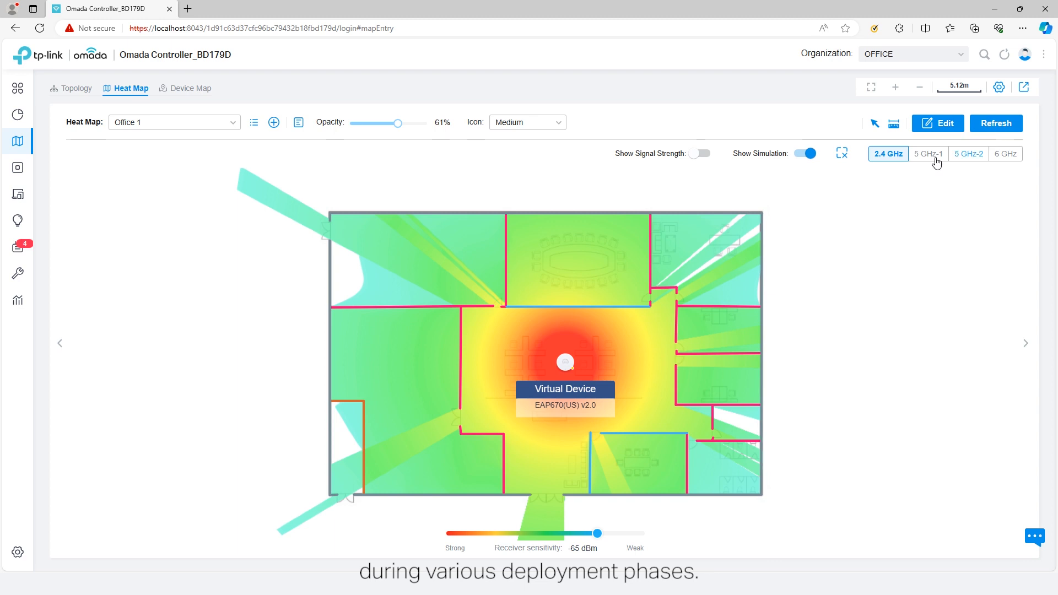
{"action": "left_click", "coordinate": [913, 161]}
{"action": "left_click", "coordinate": [1008, 125]}
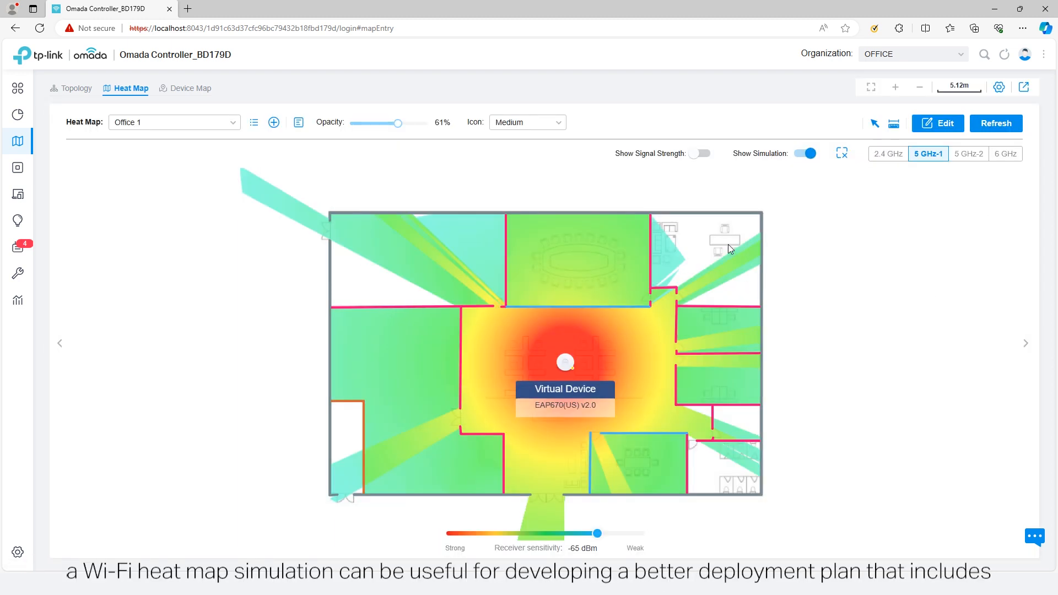
{"action": "left_click", "coordinate": [702, 154]}
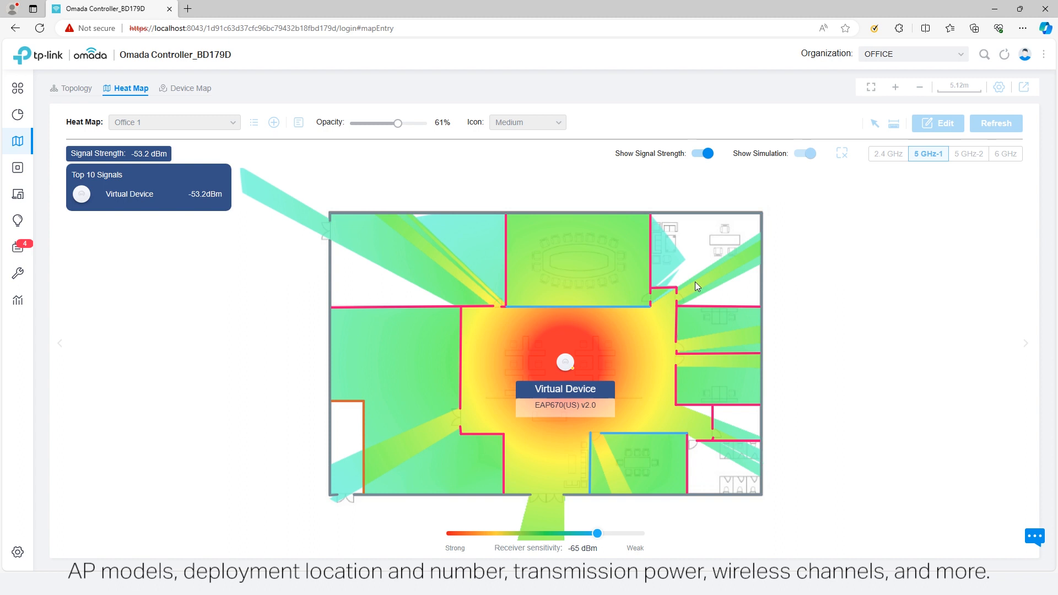
{"action": "left_click", "coordinate": [706, 154]}
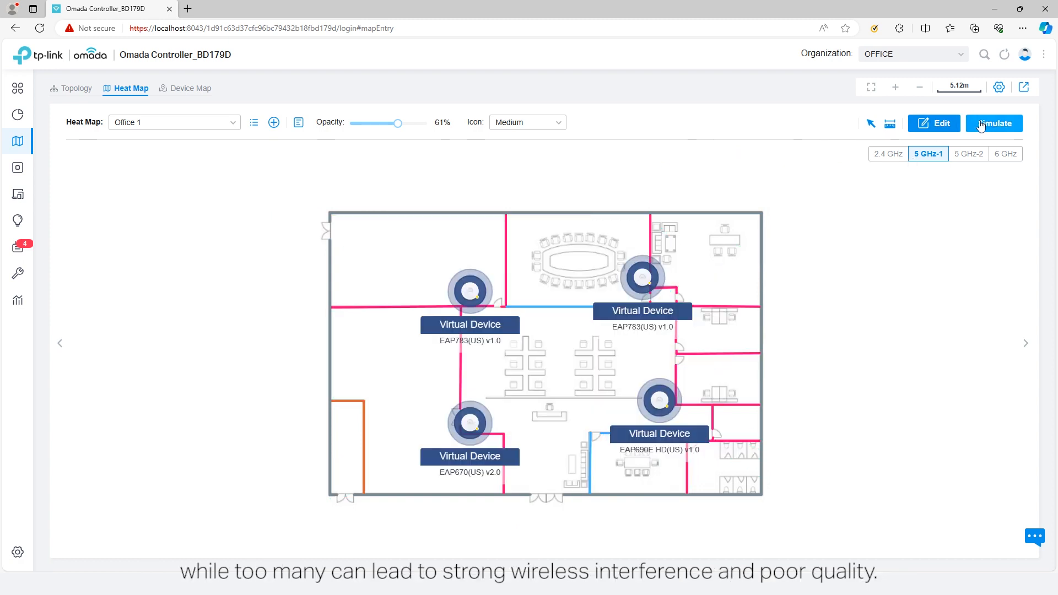
Step: Simulate the 5 GHz-1 coverage of the Office 1 map with its four virtual devices
{"action": "left_click", "coordinate": [982, 123]}
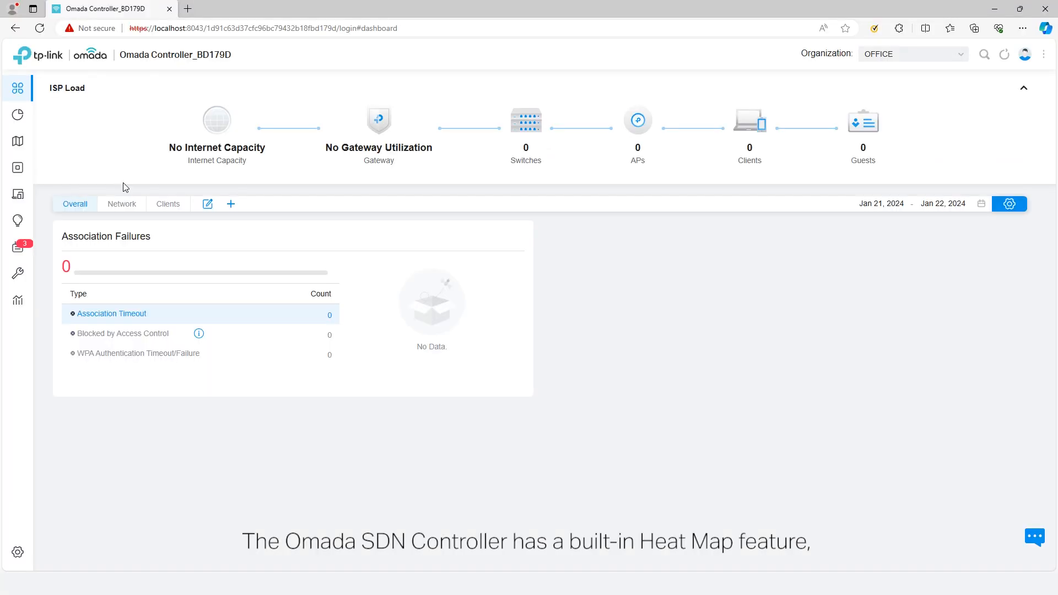
Step: Open the heat map view for the OFFICE site
{"action": "mouse_move", "coordinate": [19, 165]}
{"action": "left_click", "coordinate": [31, 149]}
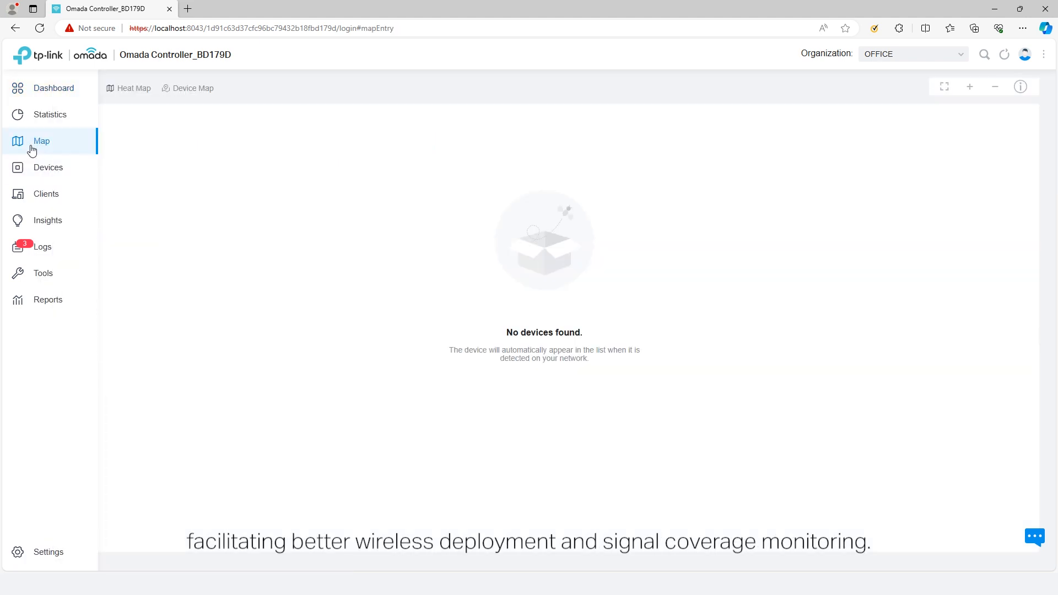
{"action": "left_click", "coordinate": [125, 94]}
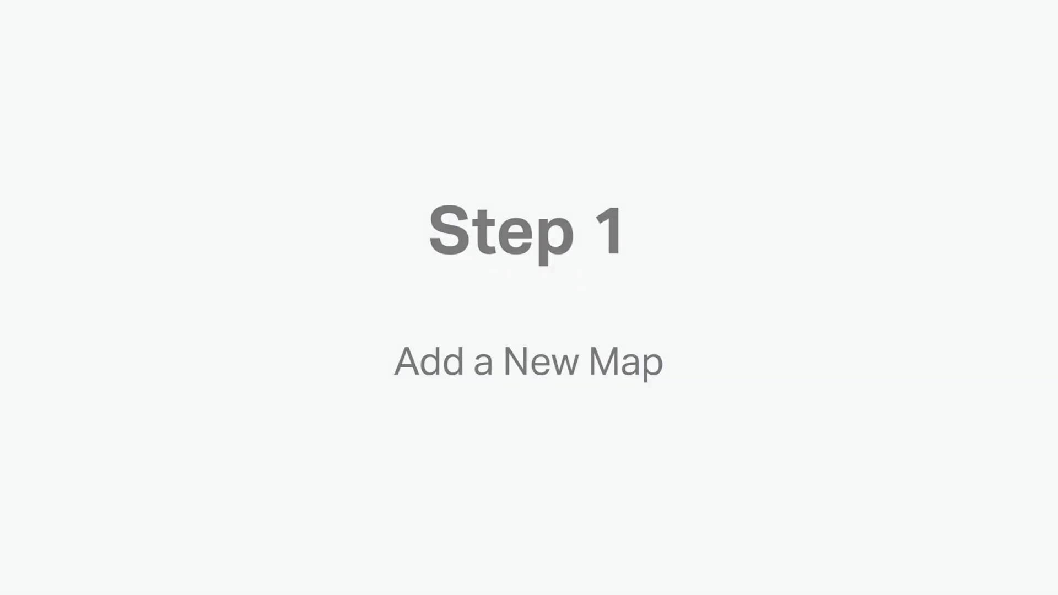
{"action": "left_click", "coordinate": [31, 149]}
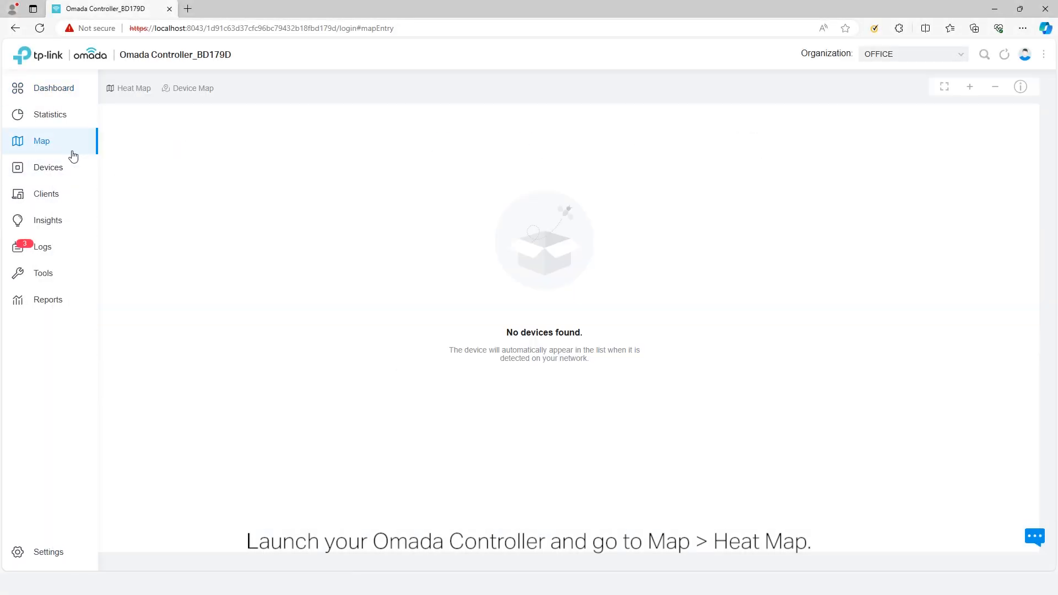
{"action": "left_click", "coordinate": [125, 95]}
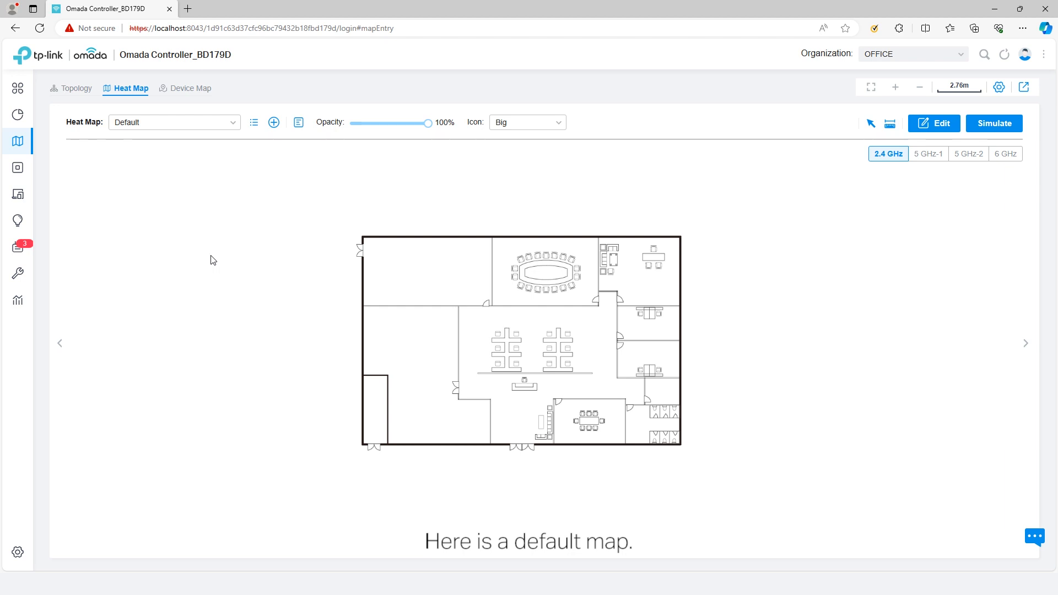
Step: Add an indoor map described as Office 1 with the open-plan space layout and the image Office Map.jpg
{"action": "left_click", "coordinate": [274, 122]}
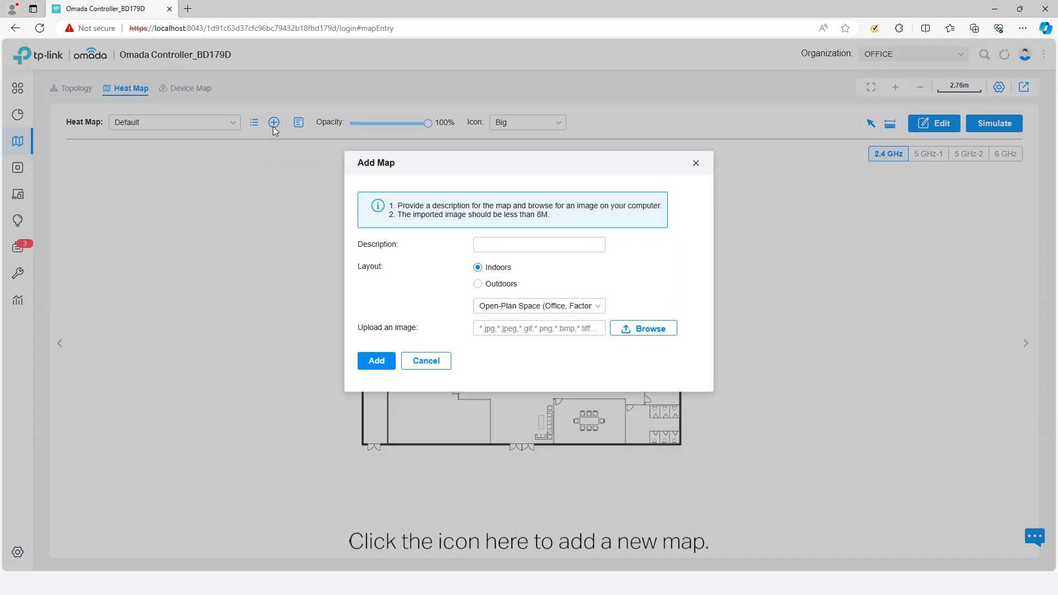
{"action": "left_click", "coordinate": [504, 246]}
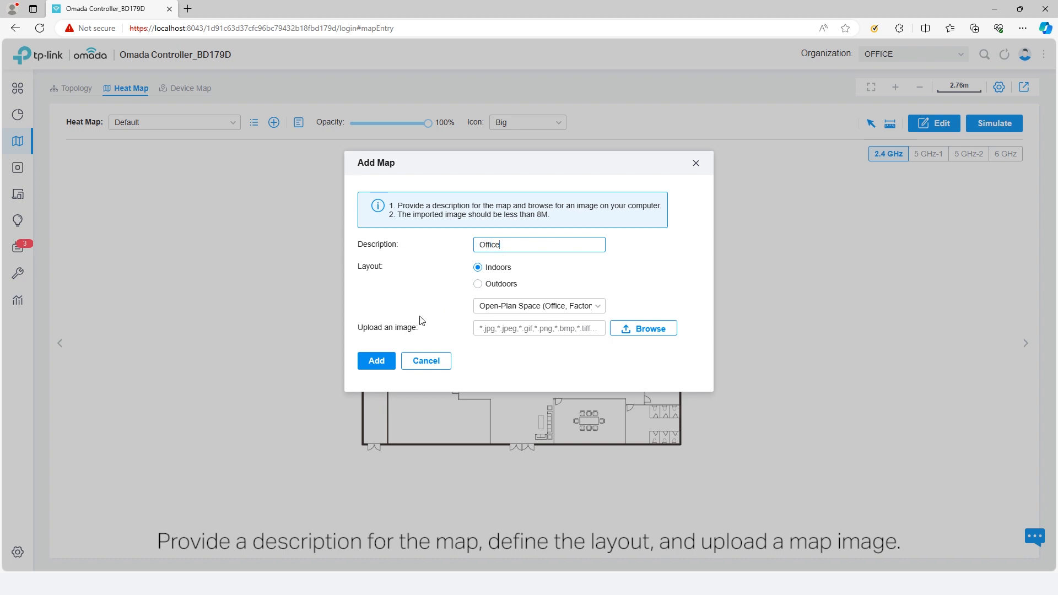
{"action": "left_click", "coordinate": [643, 329]}
{"action": "left_click", "coordinate": [376, 96]}
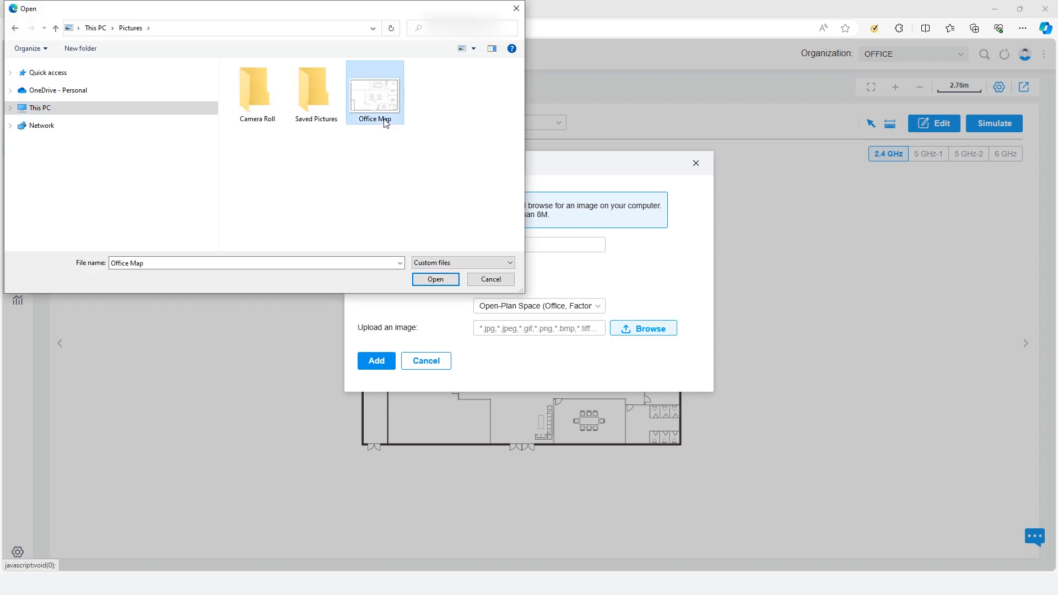
{"action": "left_click", "coordinate": [436, 278]}
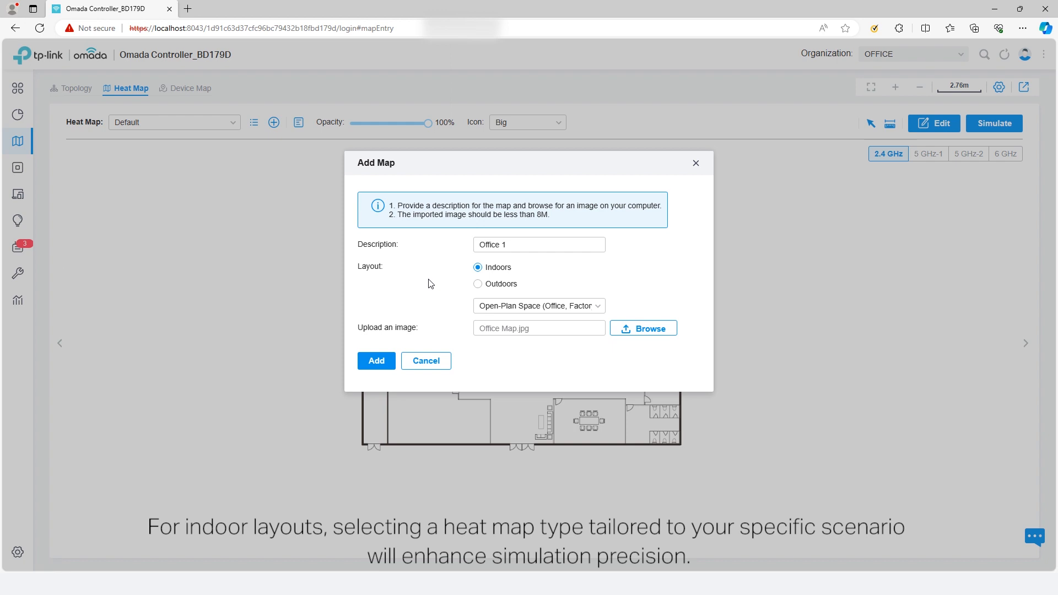
{"action": "left_click", "coordinate": [591, 306]}
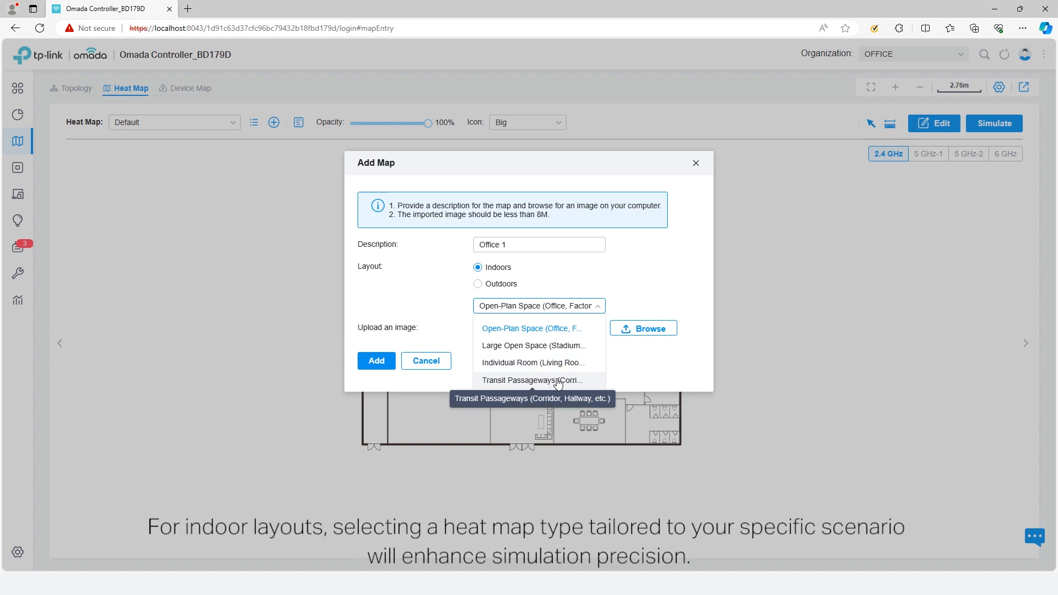
{"action": "left_click", "coordinate": [439, 347]}
{"action": "left_click", "coordinate": [385, 368]}
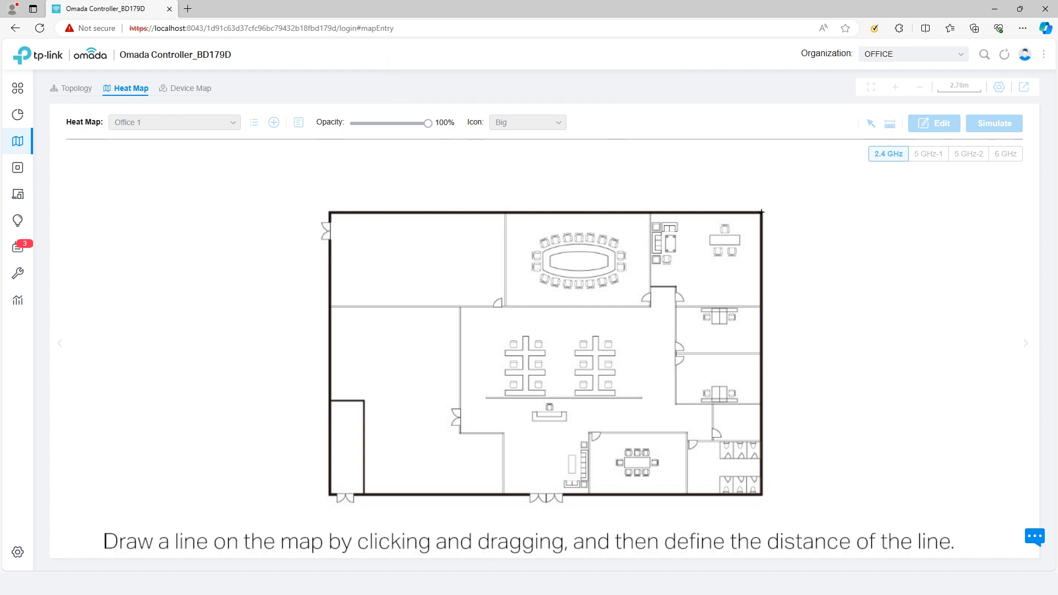
Step: Set the map scale by tracing the full east outer wall and defining its distance as 30 m
{"action": "left_click_drag", "start_coordinate": [762, 211], "coordinate": [761, 494]}
{"action": "left_click", "coordinate": [493, 288]}
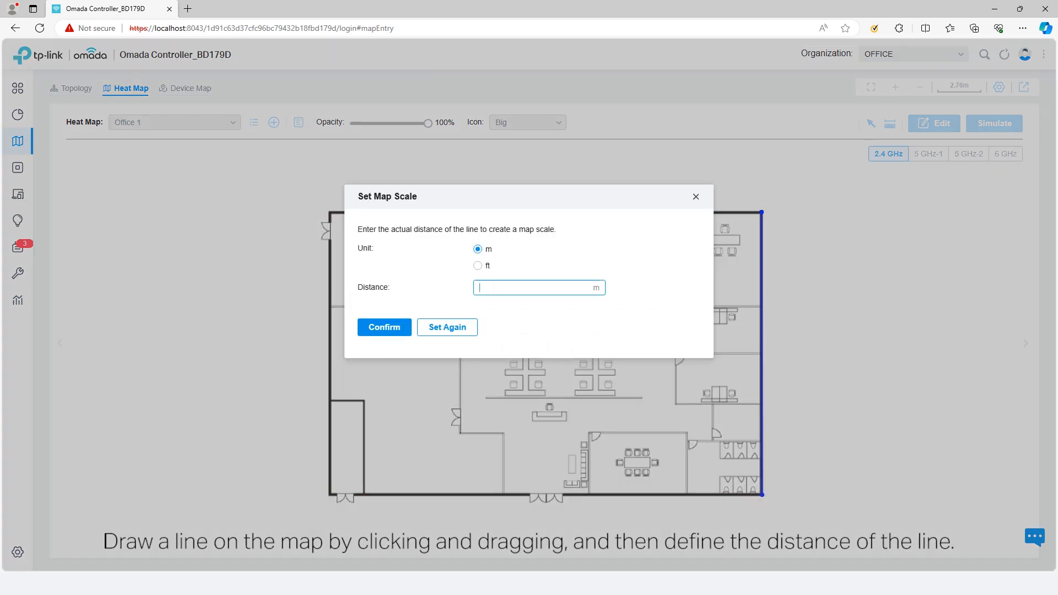
{"action": "type", "text": "30"}
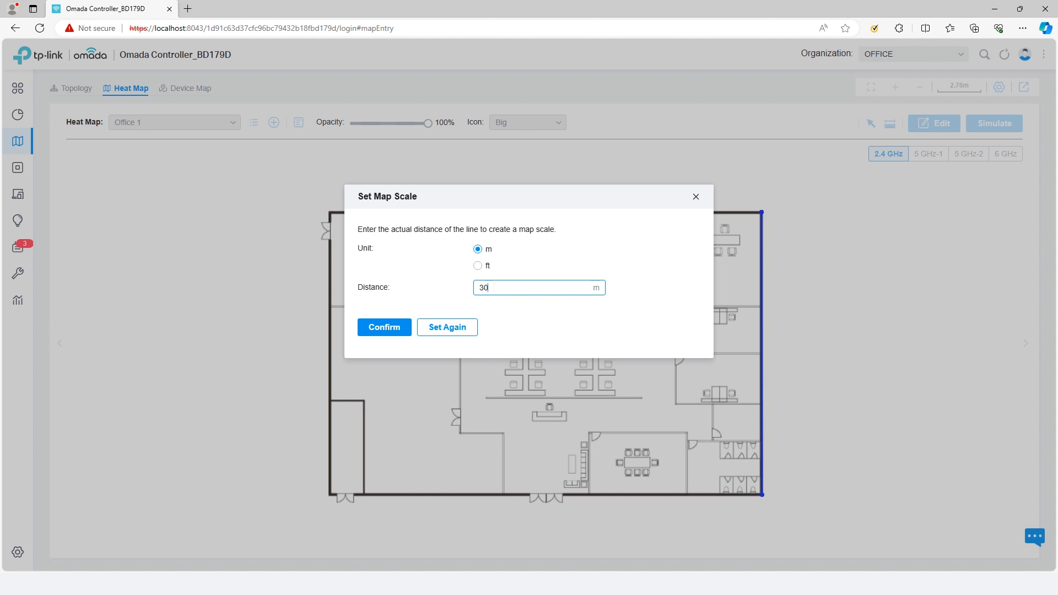
{"action": "left_click", "coordinate": [384, 327]}
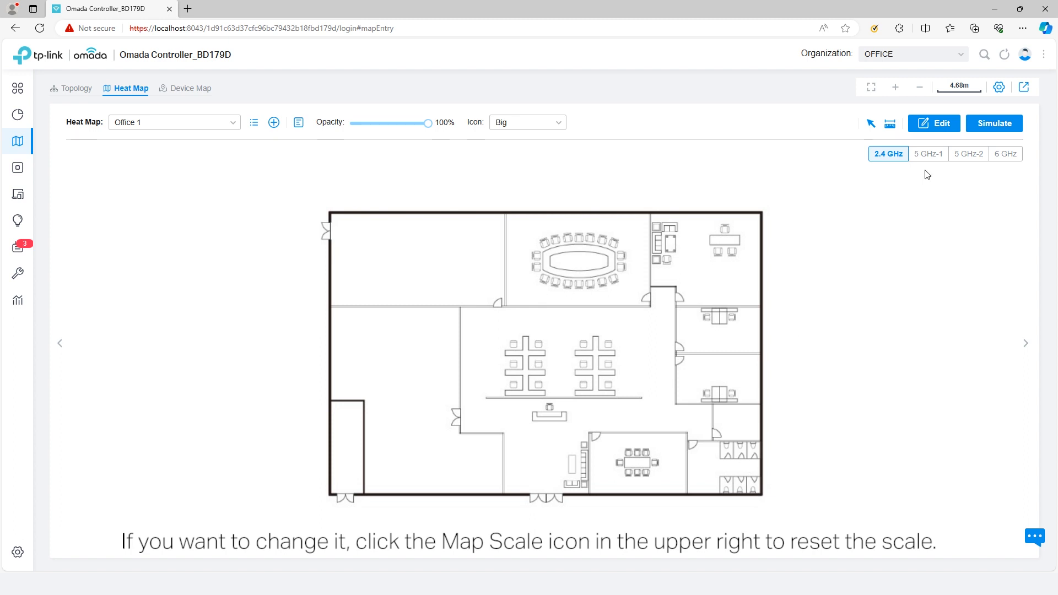
Step: Reset the map scale by tracing the full north outer wall and entering its actual distance in metres
{"action": "left_click", "coordinate": [961, 88]}
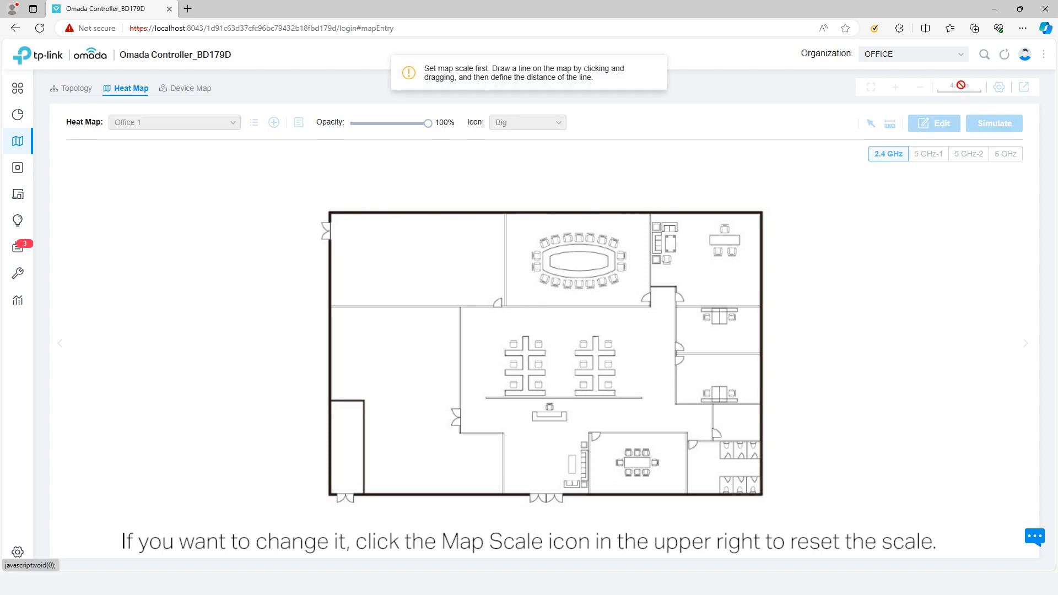
{"action": "left_click_drag", "start_coordinate": [326, 211], "coordinate": [761, 212]}
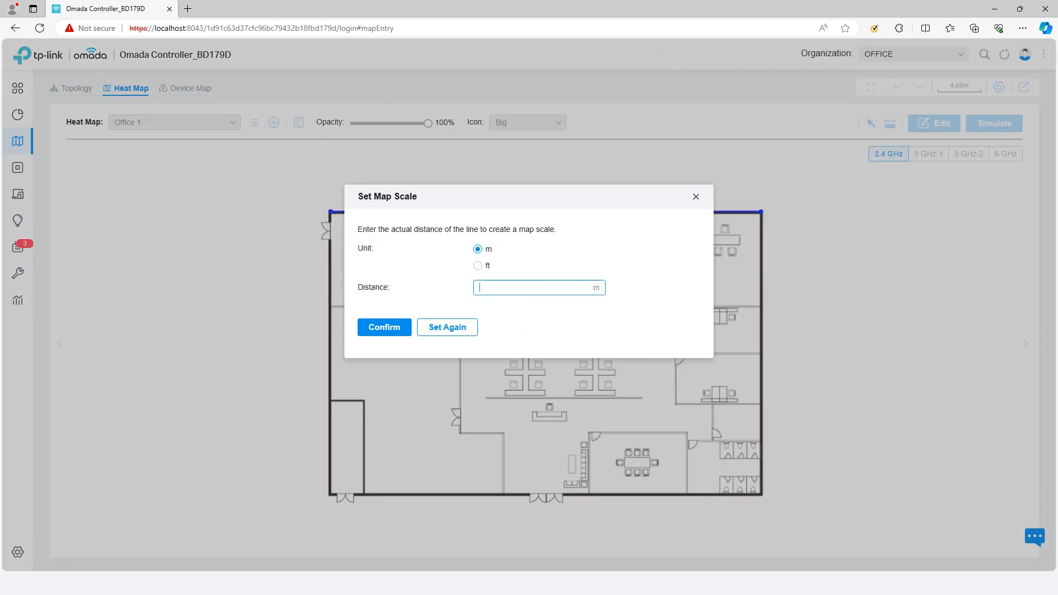
{"action": "left_click", "coordinate": [400, 330]}
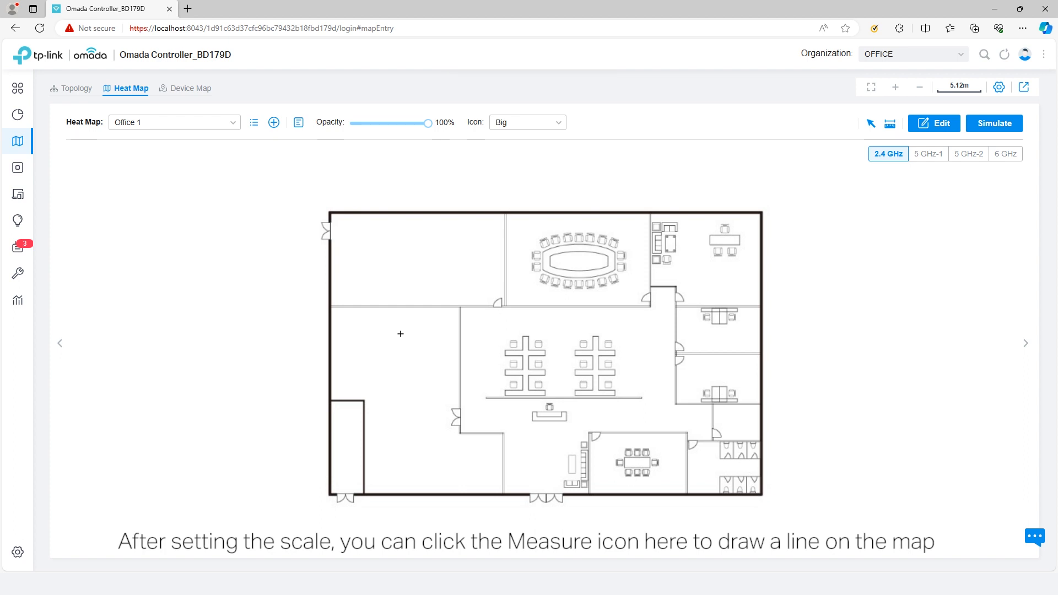
Step: Measure the east outer wall and the lower wall of the northwest room on the map
{"action": "left_click", "coordinate": [891, 126]}
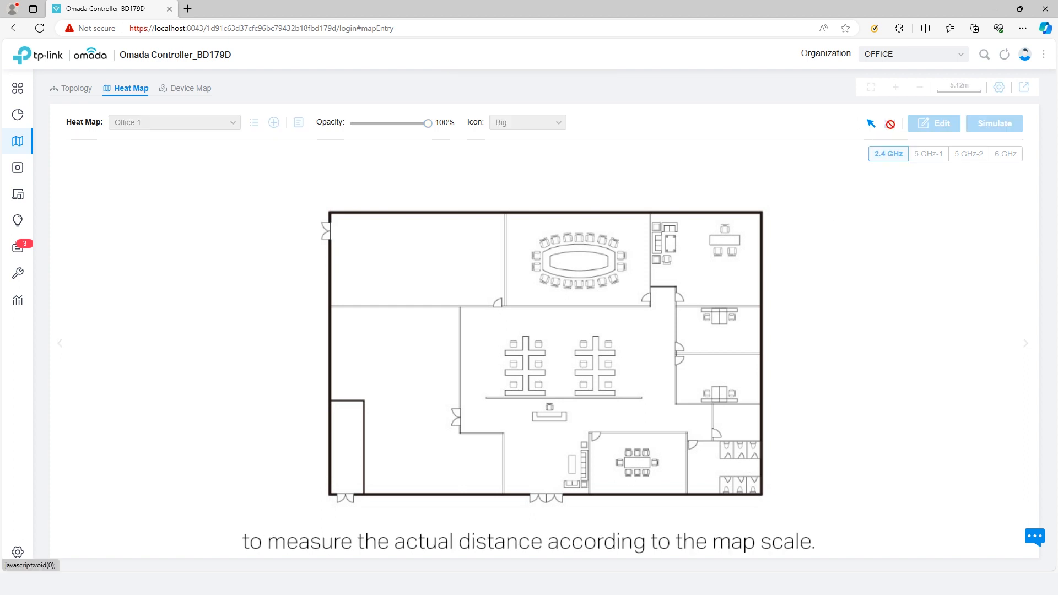
{"action": "left_click_drag", "start_coordinate": [762, 212], "coordinate": [762, 496]}
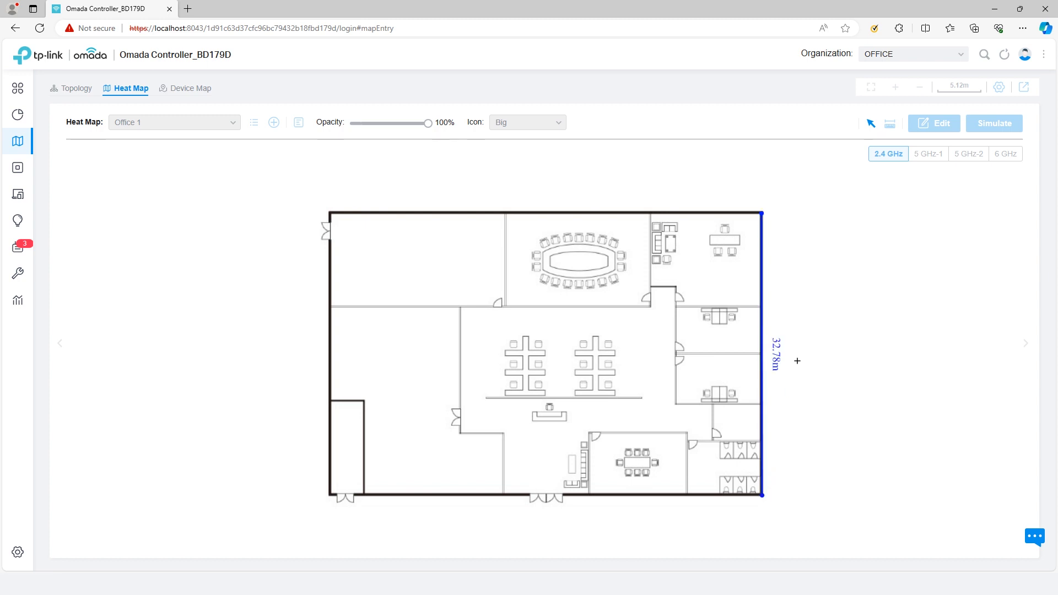
{"action": "left_click_drag", "start_coordinate": [333, 306], "coordinate": [505, 307]}
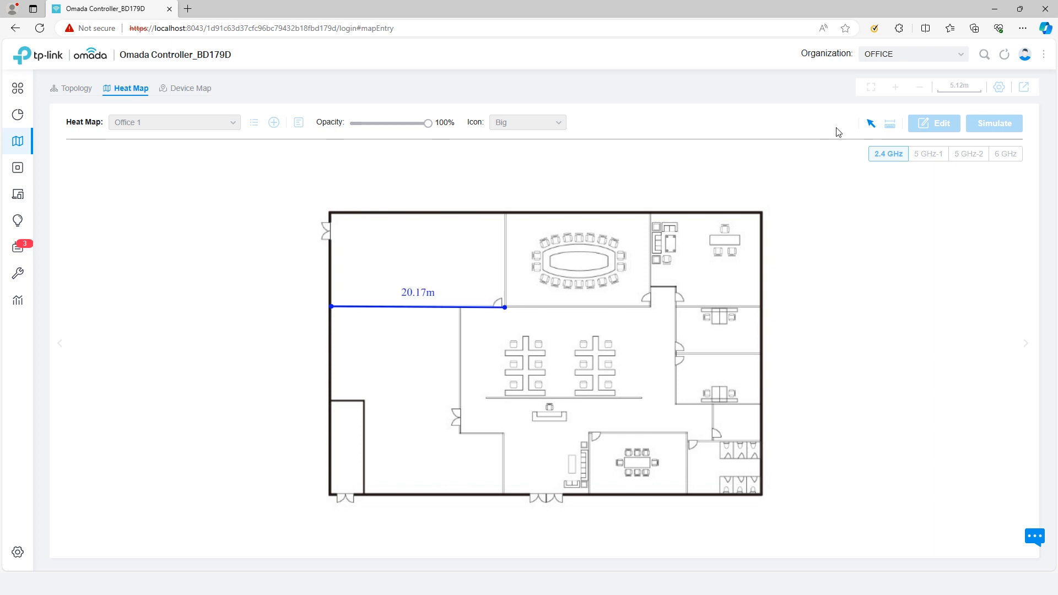
{"action": "left_click", "coordinate": [869, 124]}
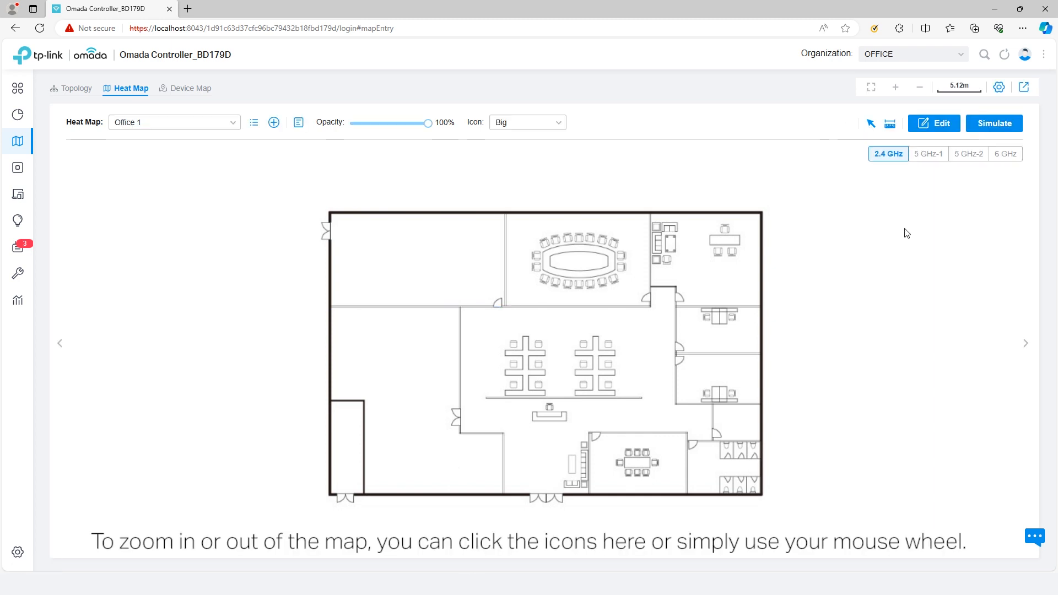
Step: Examine the Office 1 floor plan at closer and wider zoom levels, restore the fitted view and shift the plan slightly
{"action": "left_click", "coordinate": [895, 87]}
{"action": "left_click", "coordinate": [895, 88]}
{"action": "left_click", "coordinate": [920, 90]}
{"action": "left_click", "coordinate": [919, 90]}
{"action": "left_click", "coordinate": [919, 90]}
{"action": "scroll", "coordinate": [692, 311], "scroll_direction": "up", "scroll_amount": 1}
{"action": "scroll", "coordinate": [295, 318], "scroll_direction": "down", "scroll_amount": 3}
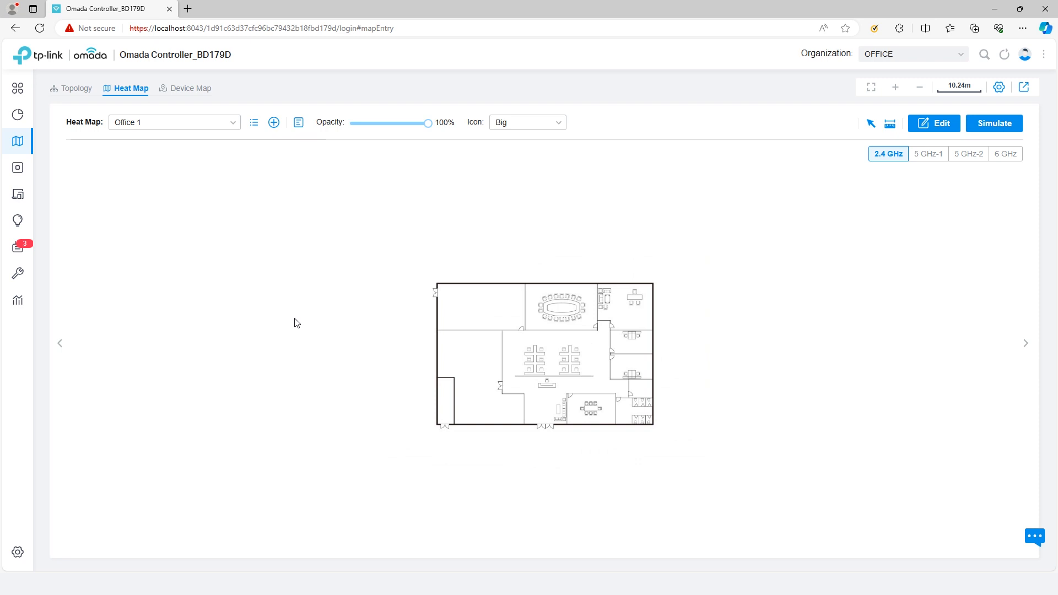
{"action": "left_click", "coordinate": [869, 93]}
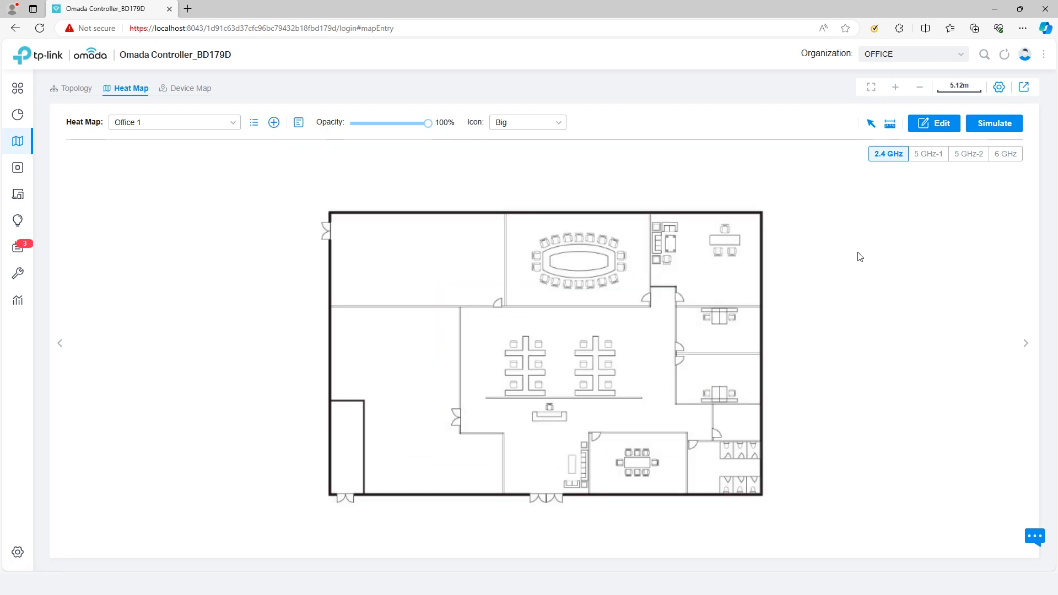
{"action": "left_click_drag", "start_coordinate": [549, 288], "coordinate": [572, 289]}
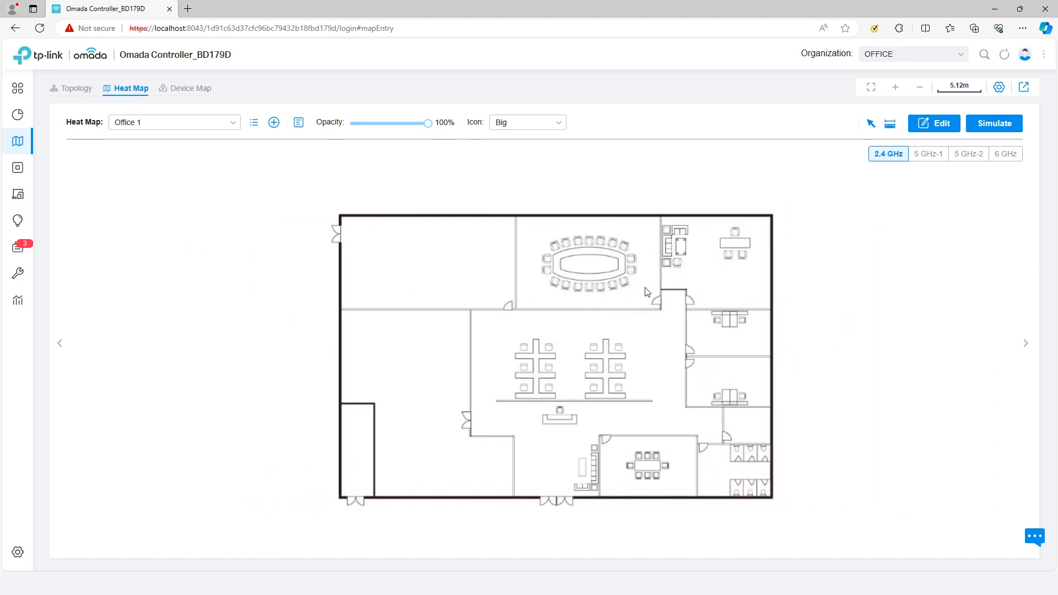
Step: Set the map's display information to show Devices Name and Model, keeping the default mounting heights
{"action": "left_click", "coordinate": [998, 88]}
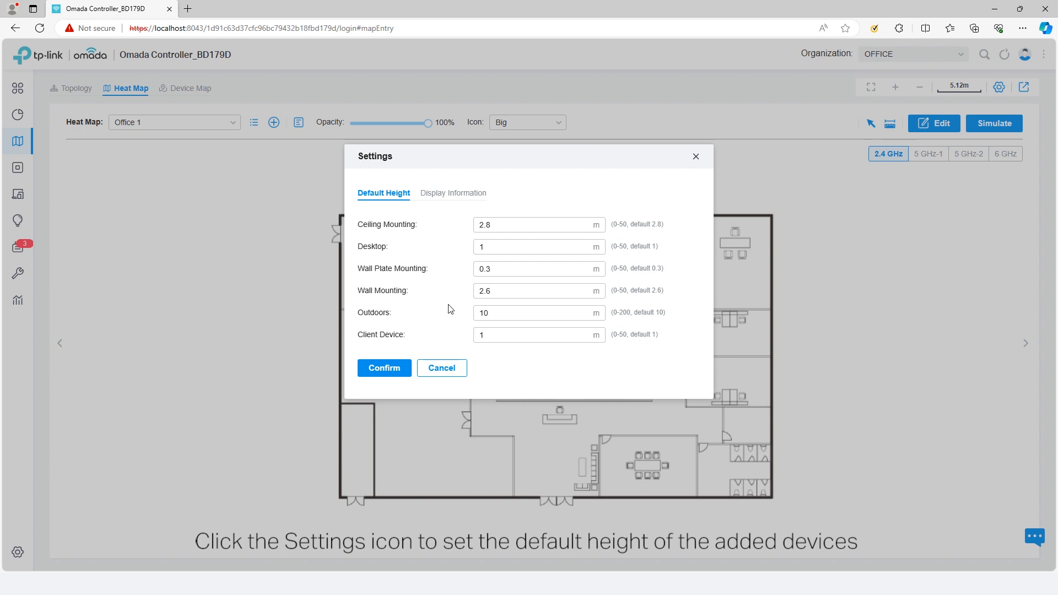
{"action": "left_click", "coordinate": [436, 194]}
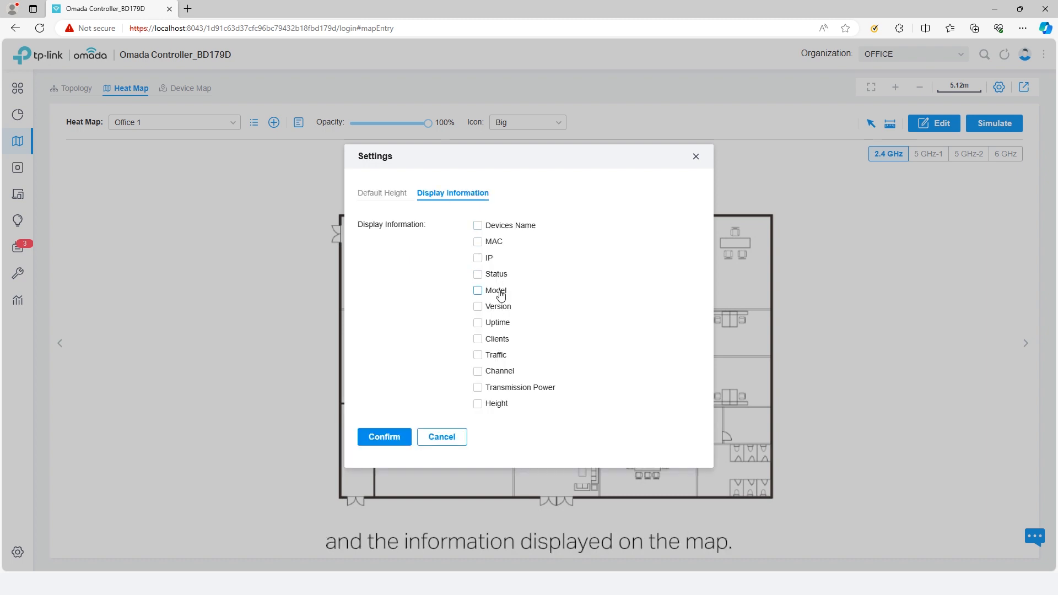
{"action": "left_click", "coordinate": [497, 227]}
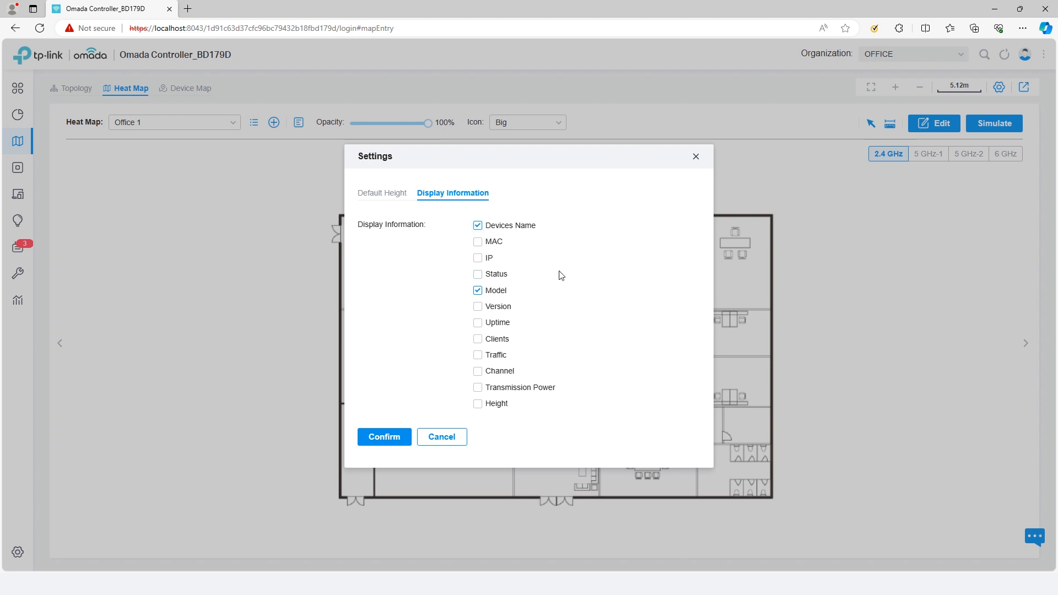
{"action": "left_click", "coordinate": [389, 438]}
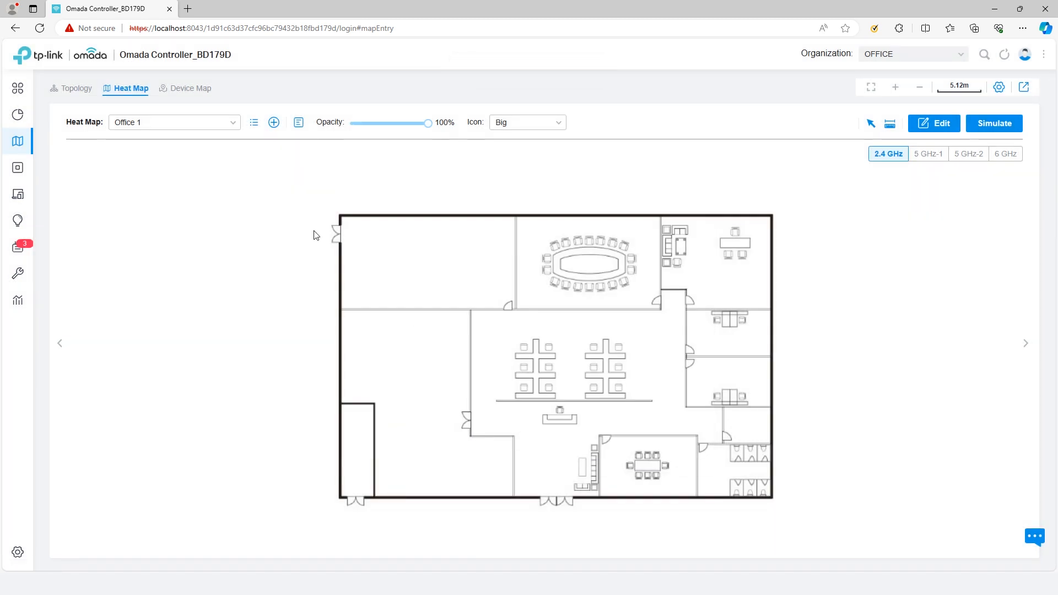
Step: Open the Office 1 entry from the map list and apply its Indoors Open-Plan Space layout settings
{"action": "left_click", "coordinate": [254, 125]}
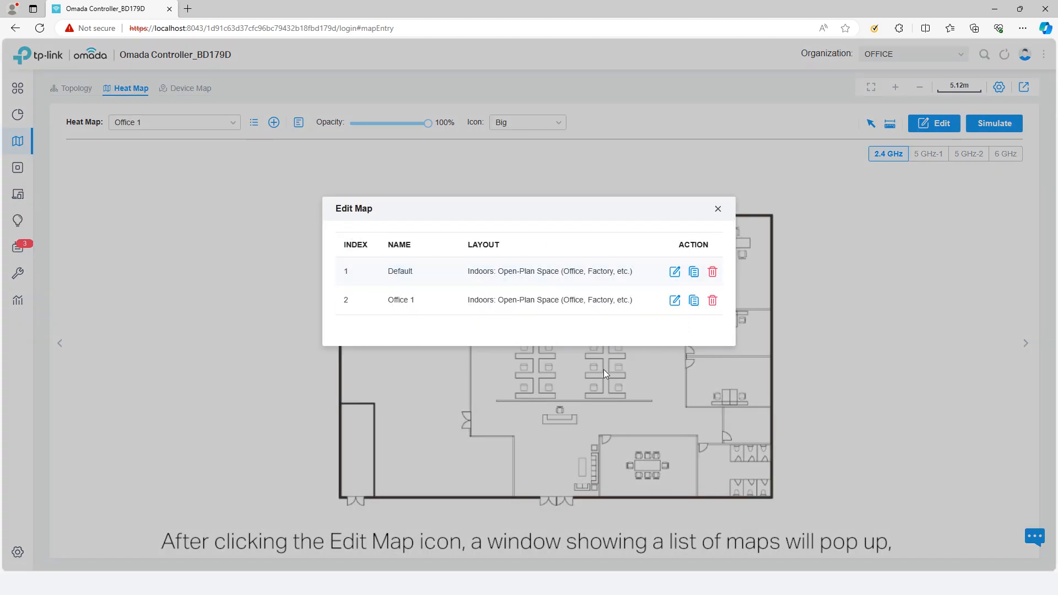
{"action": "left_click", "coordinate": [674, 301]}
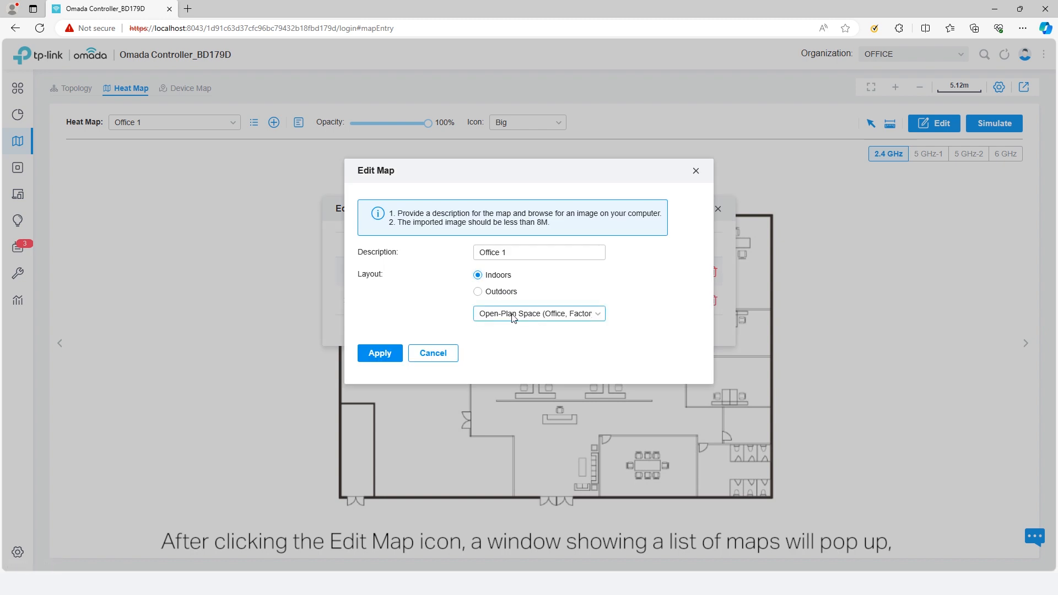
{"action": "left_click", "coordinate": [379, 353]}
Step: Duplicate the Office 1 map, delete the copy and close the map list
{"action": "left_click", "coordinate": [693, 302]}
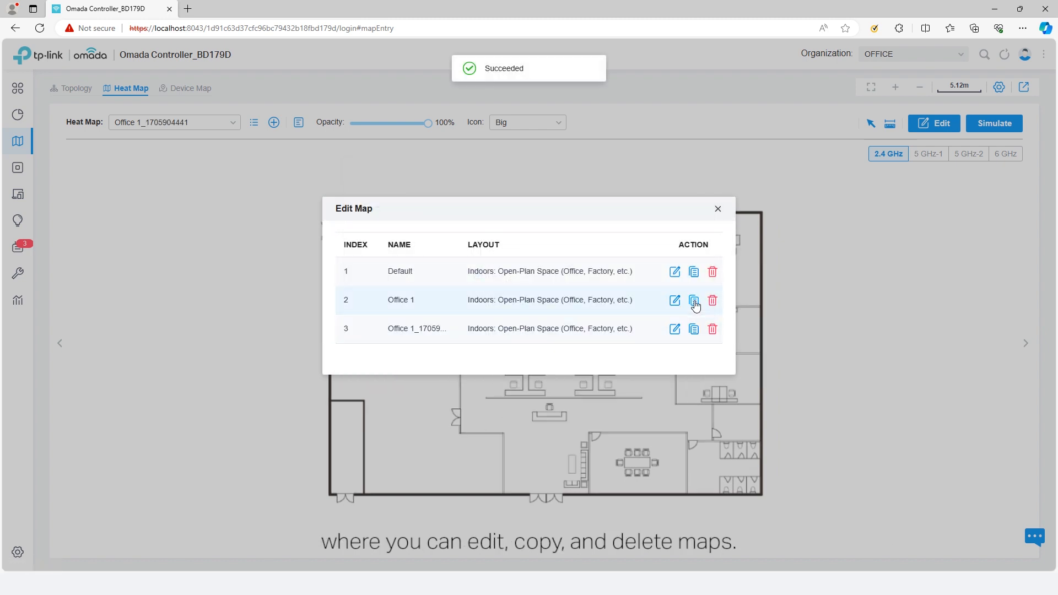
{"action": "left_click", "coordinate": [714, 330]}
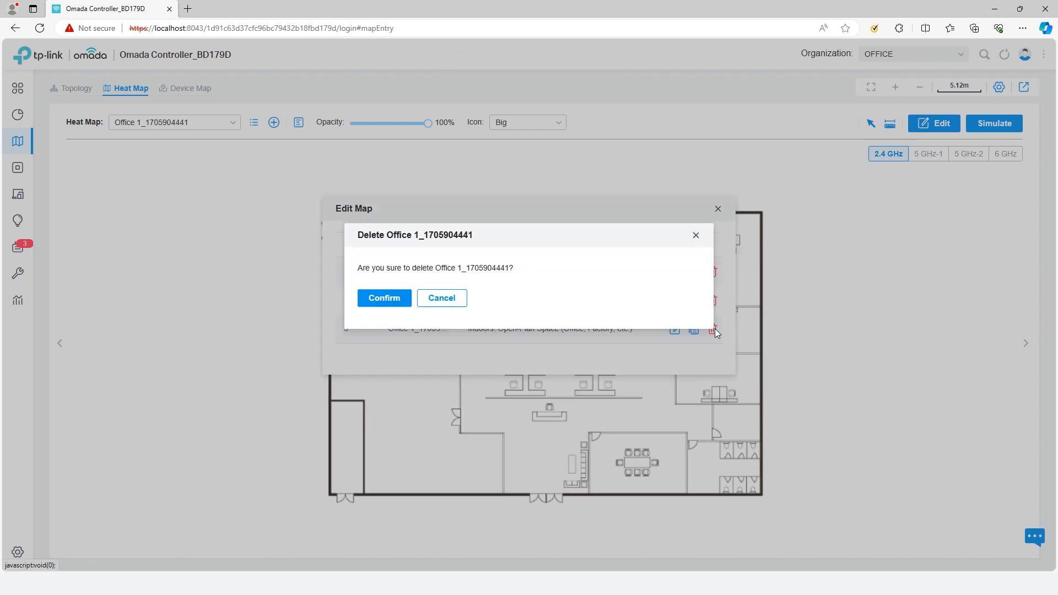
{"action": "left_click", "coordinate": [378, 302]}
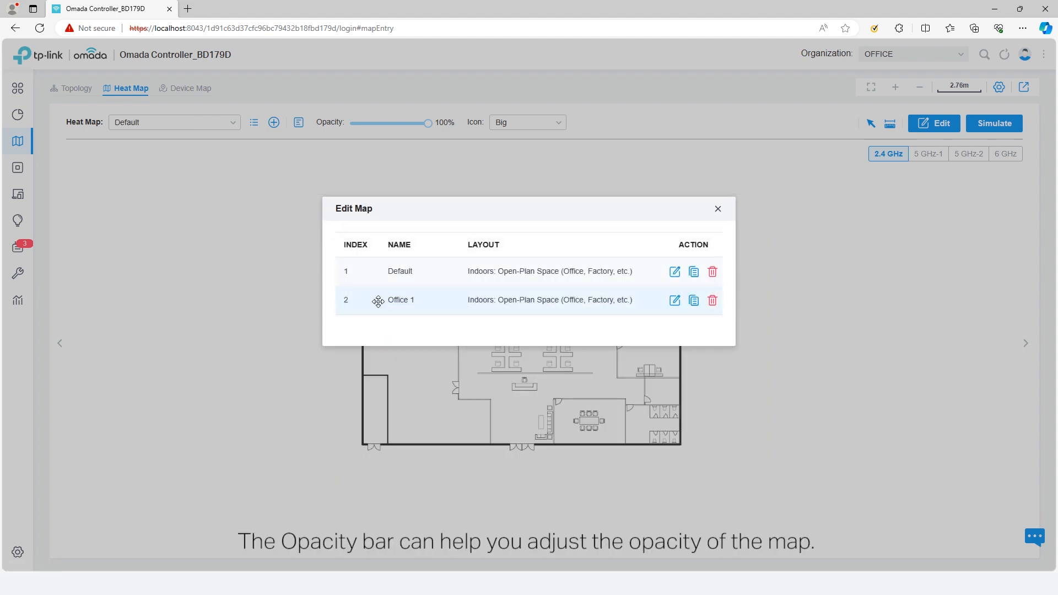
{"action": "left_click", "coordinate": [717, 208]}
Step: Set the map opacity to 81% and open the wall types in the map's editing mode
{"action": "mouse_move", "coordinate": [427, 123]}
{"action": "left_mouse_down"}
{"action": "mouse_move", "coordinate": [351, 135]}
{"action": "mouse_move", "coordinate": [428, 142]}
{"action": "mouse_move", "coordinate": [415, 136]}
{"action": "left_mouse_up"}
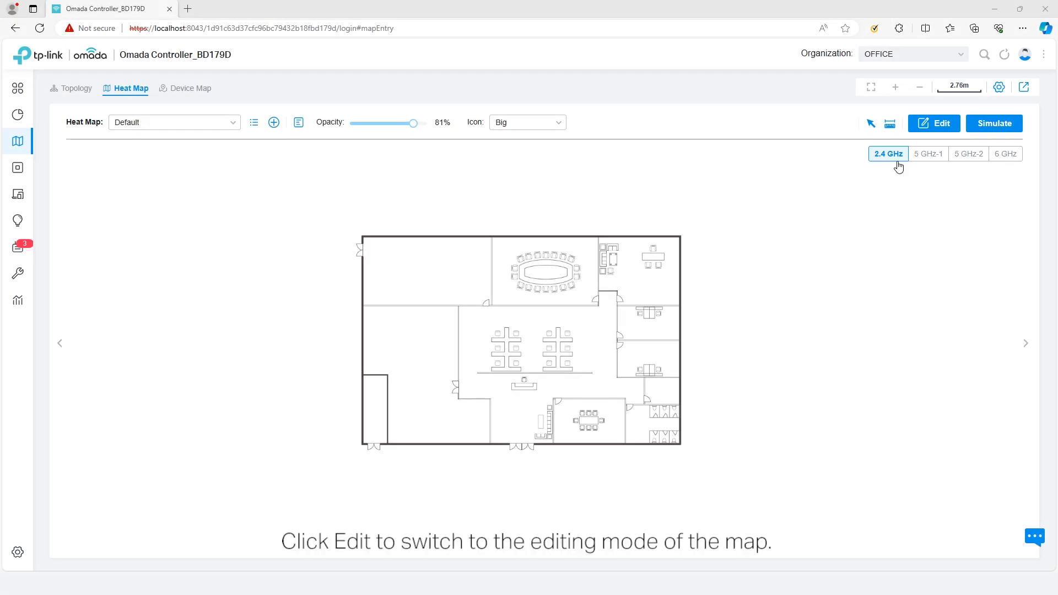
{"action": "left_click", "coordinate": [935, 125]}
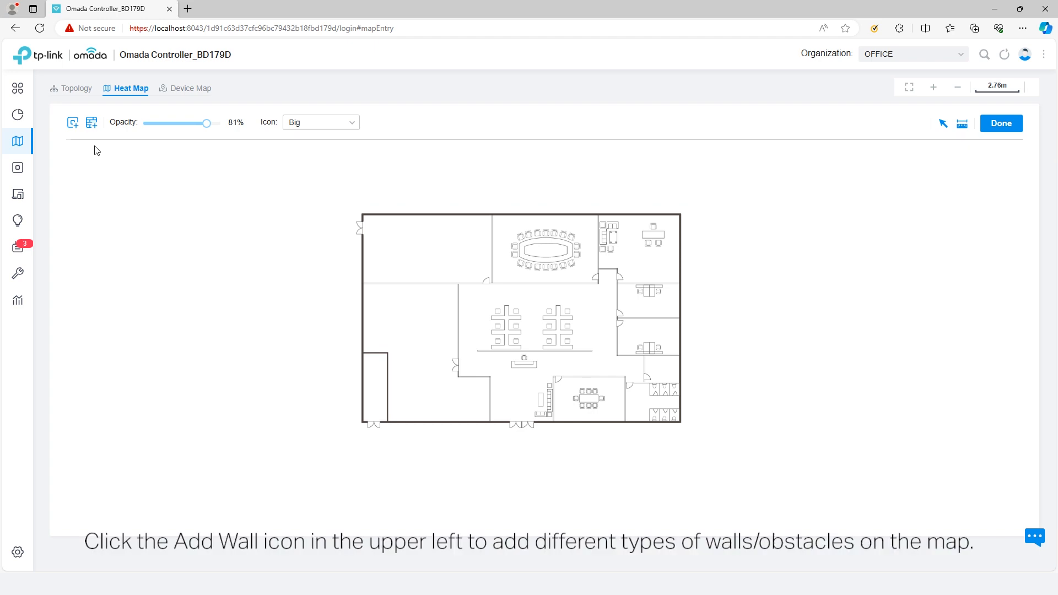
{"action": "left_click", "coordinate": [92, 124]}
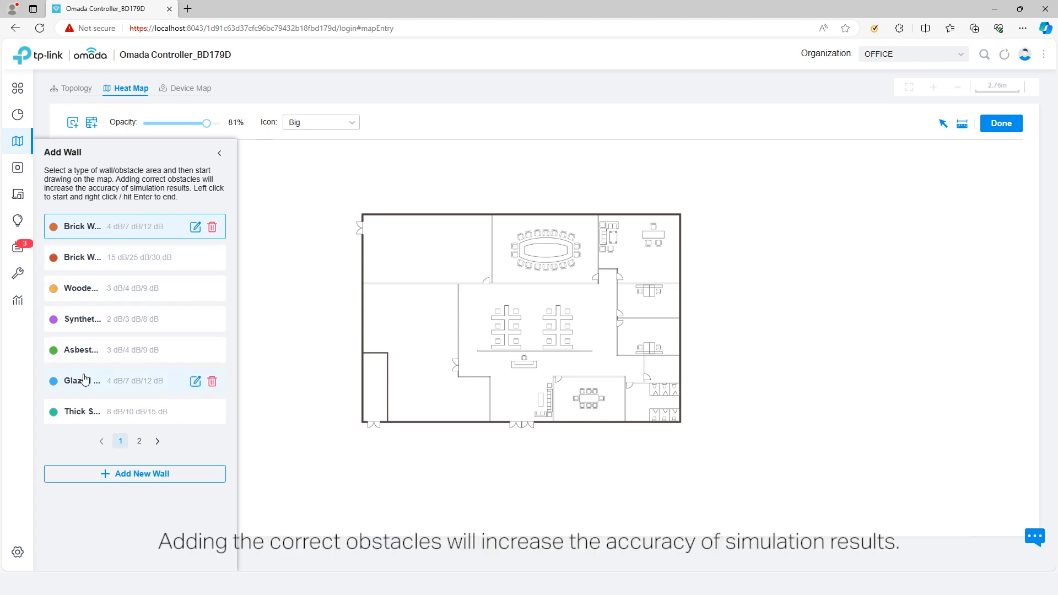
Step: Review both pages of wall types and the color, name and attenuation settings of the first Brick Wall type
{"action": "left_click", "coordinate": [139, 441]}
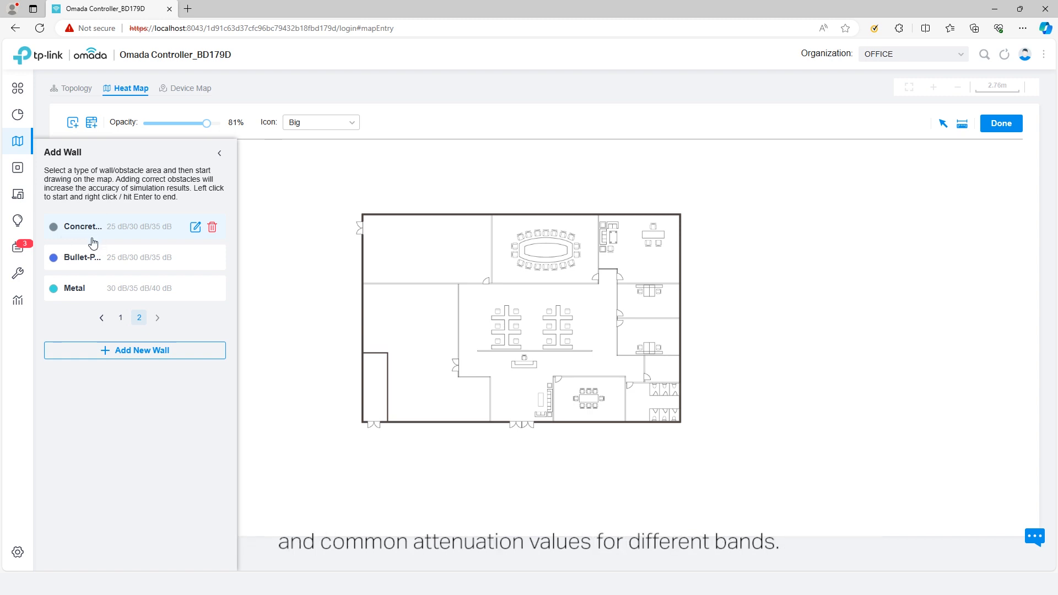
{"action": "left_click", "coordinate": [120, 317]}
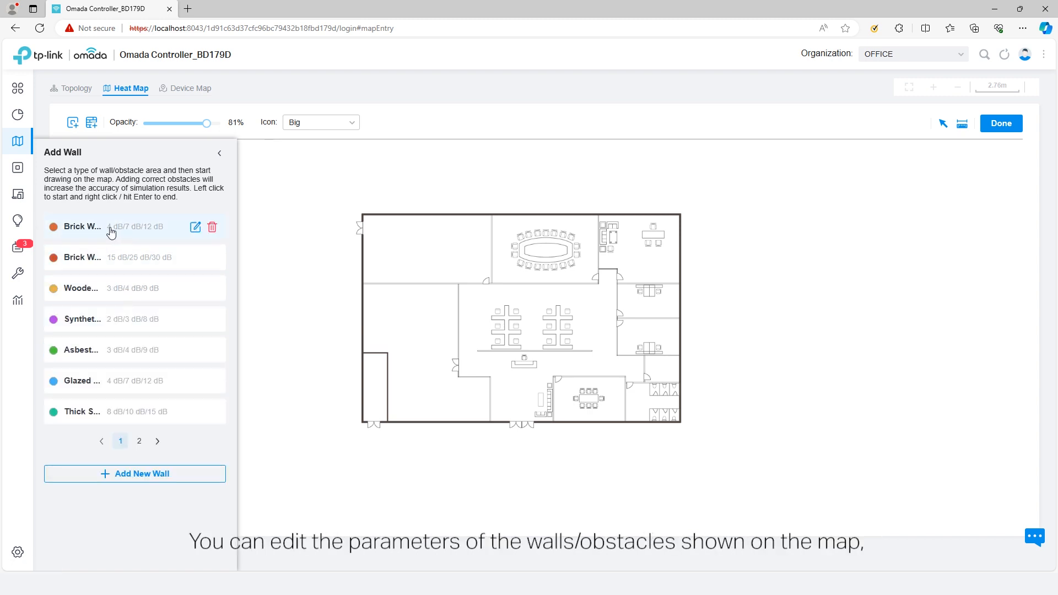
{"action": "left_click", "coordinate": [195, 227]}
{"action": "left_click", "coordinate": [477, 218]}
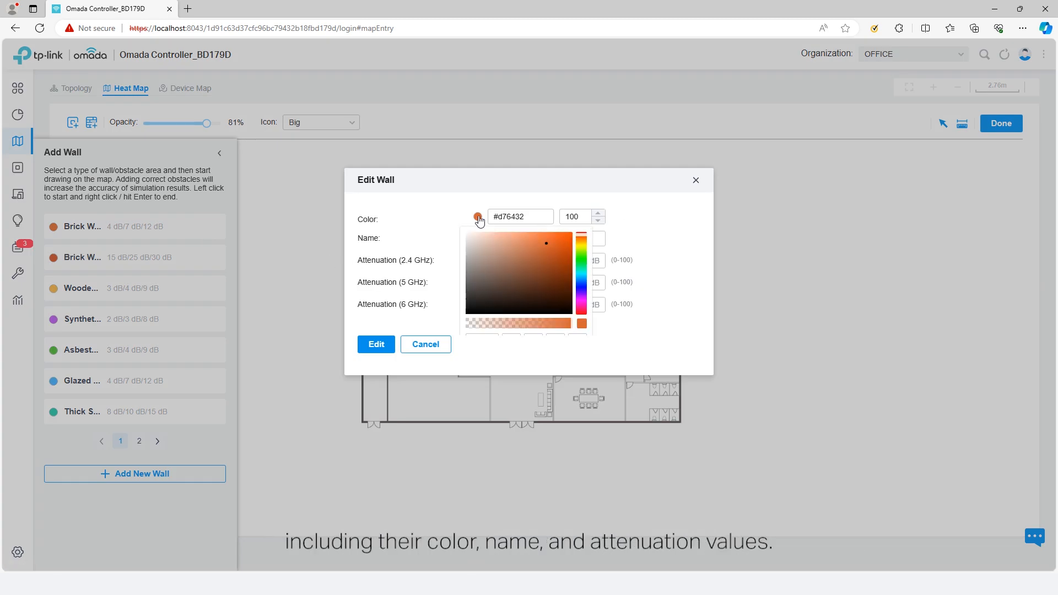
{"action": "left_click", "coordinate": [627, 277]}
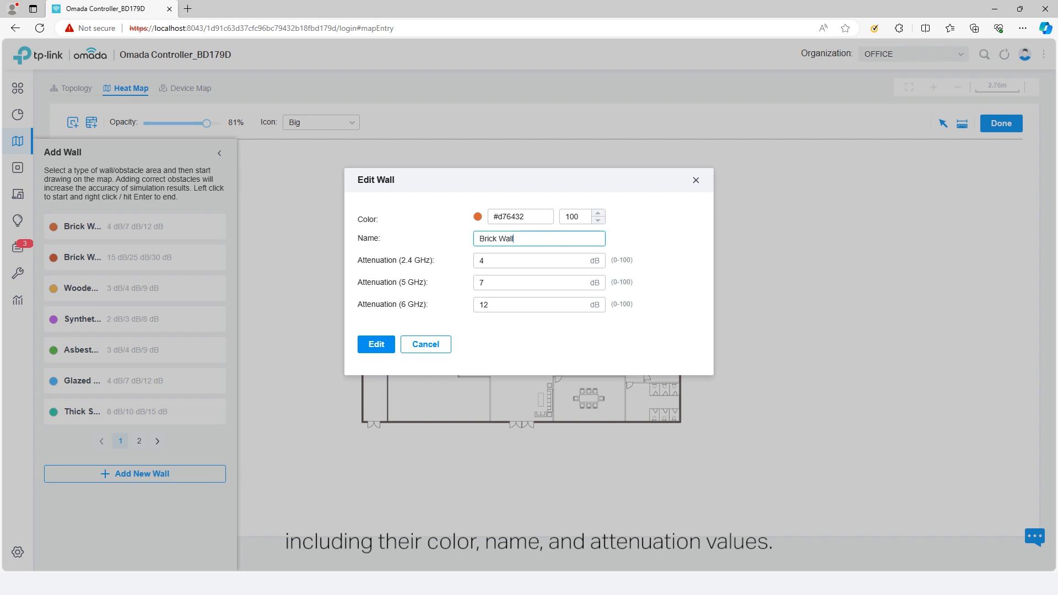
{"action": "left_click", "coordinate": [393, 348]}
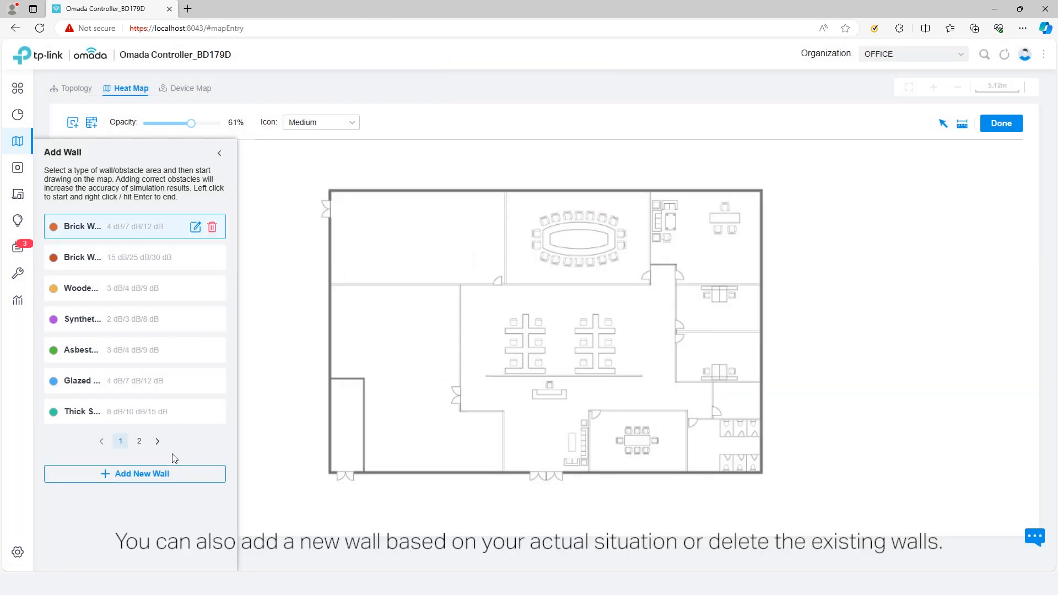
Step: Add a wall type named Wall 1 with color #ff017b and attenuations of 5 dB (2.4 GHz), 8 dB (5 GHz) and 14 dB (6 GHz)
{"action": "left_click", "coordinate": [157, 442]}
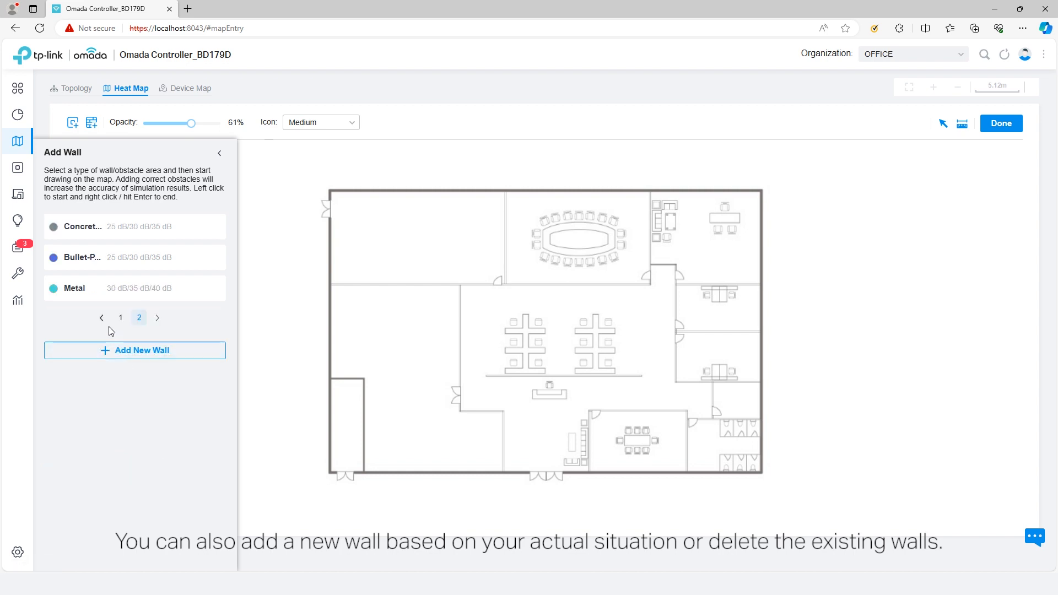
{"action": "left_click", "coordinate": [107, 352]}
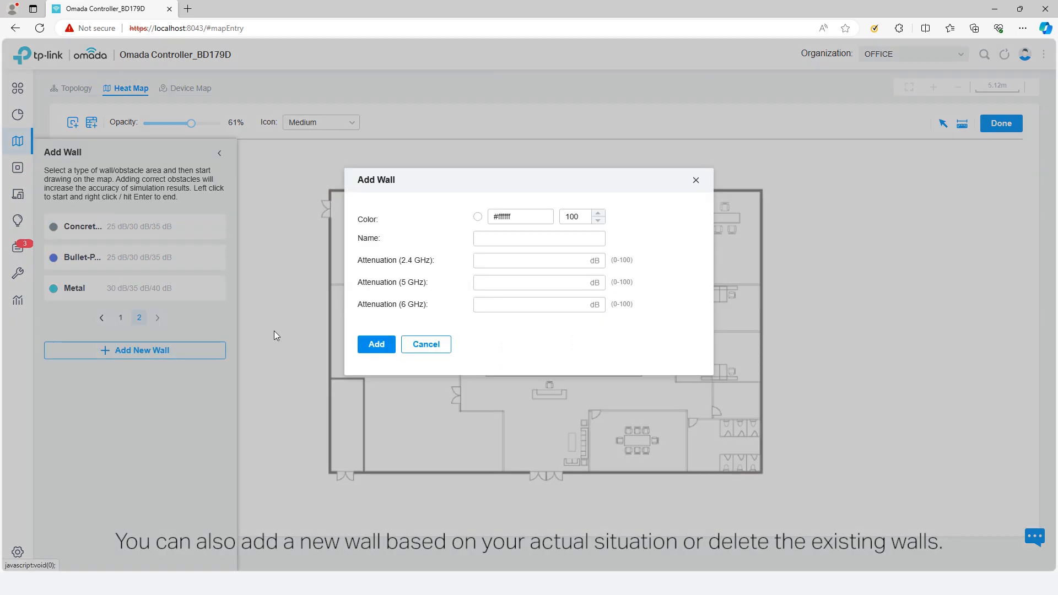
{"action": "left_click", "coordinate": [496, 218]}
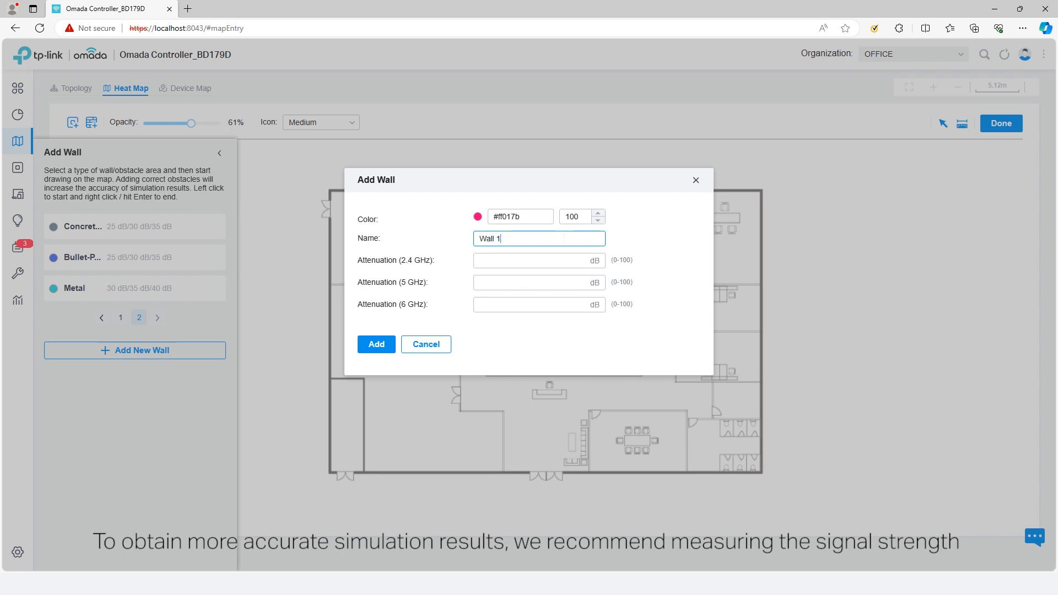
{"action": "left_click", "coordinate": [545, 259]}
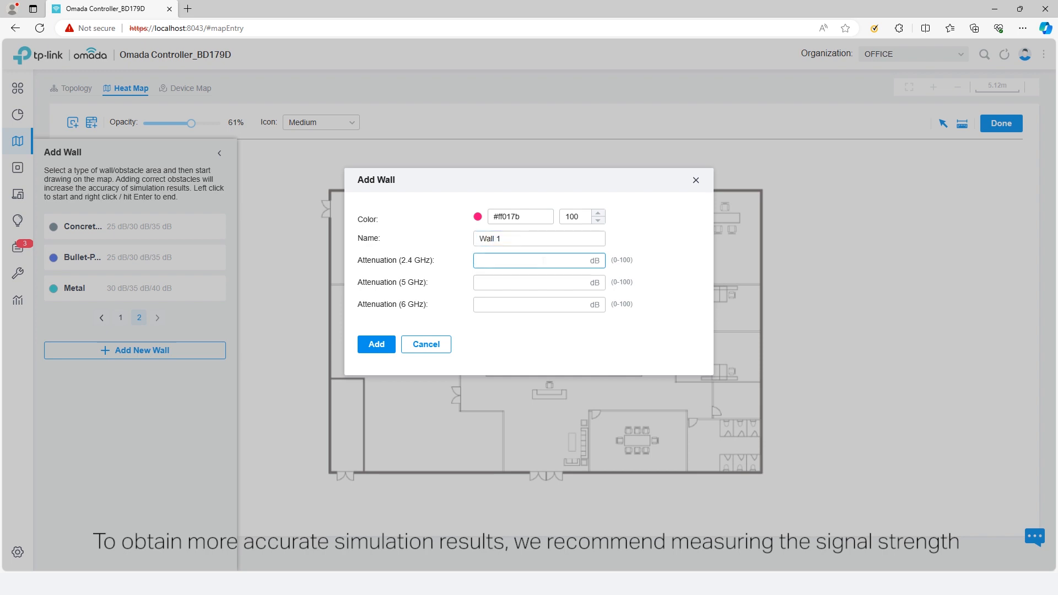
{"action": "type", "text": "5"}
{"action": "key", "text": "Tab"}
{"action": "type", "text": "8"}
{"action": "key", "text": "Tab"}
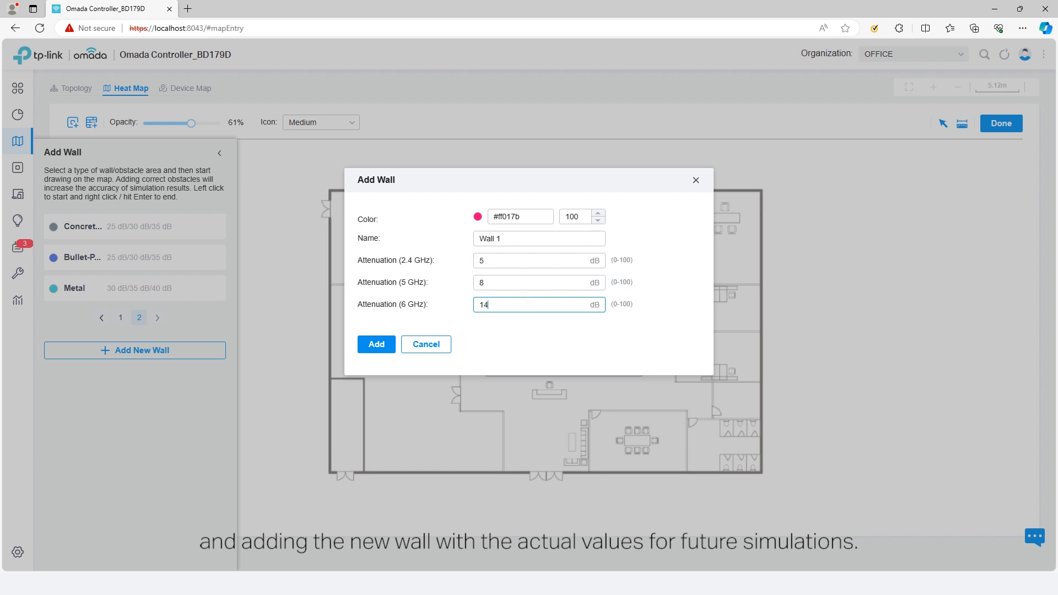
{"action": "left_click", "coordinate": [381, 345]}
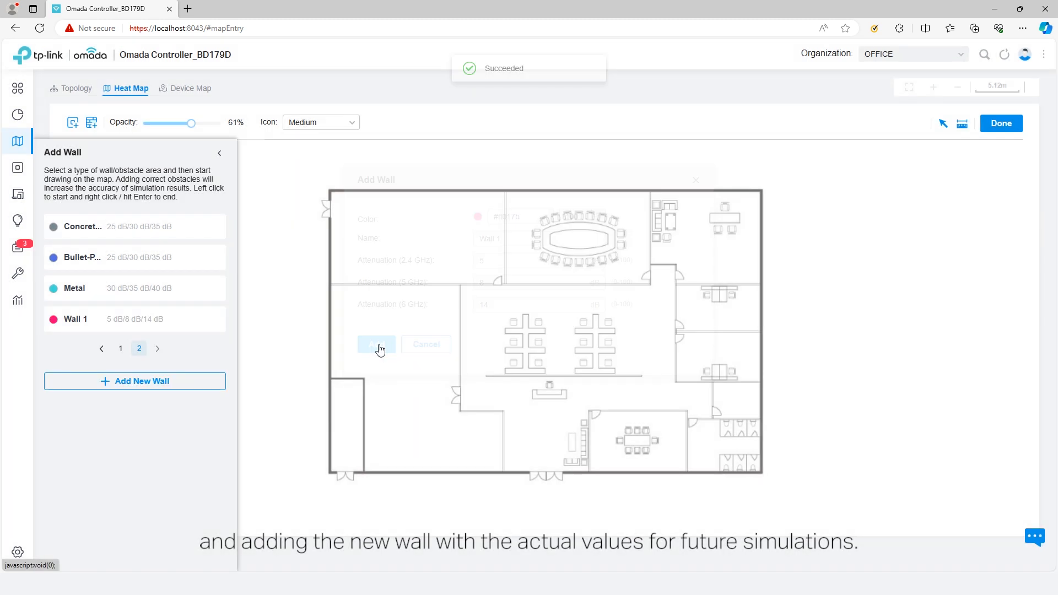
Step: Draw a Wall 1 segment along the northwest room's lower wall, from the west outer wall to the door
{"action": "mouse_move", "coordinate": [133, 330]}
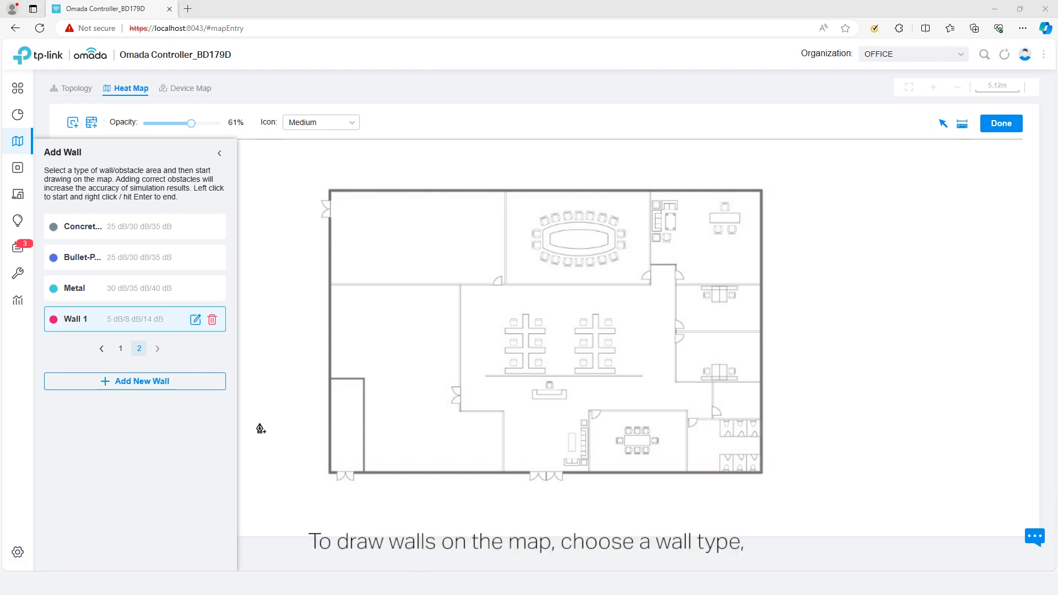
{"action": "left_click", "coordinate": [127, 326]}
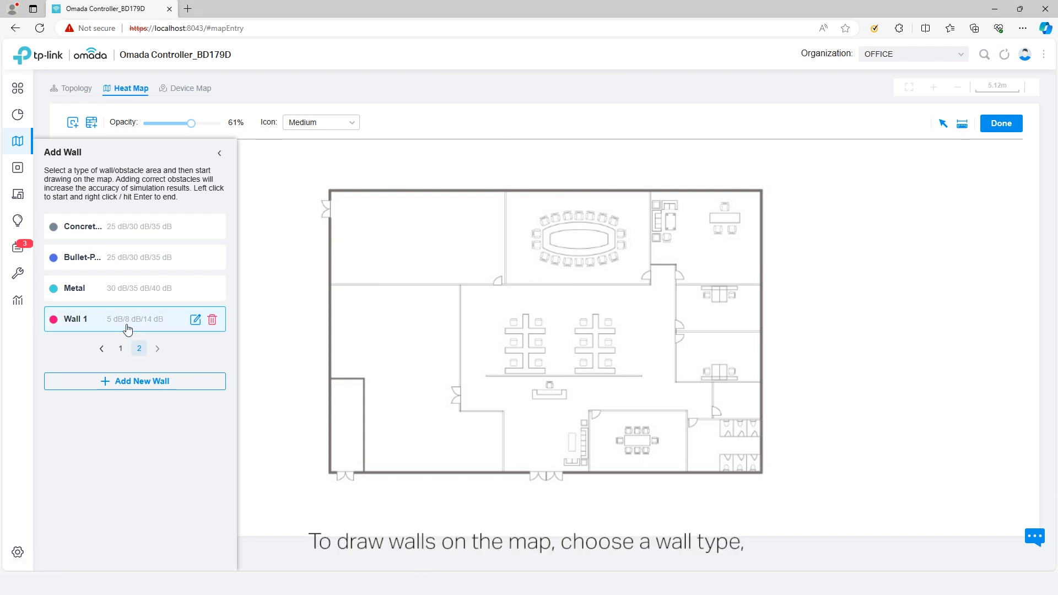
{"action": "left_click", "coordinate": [330, 286]}
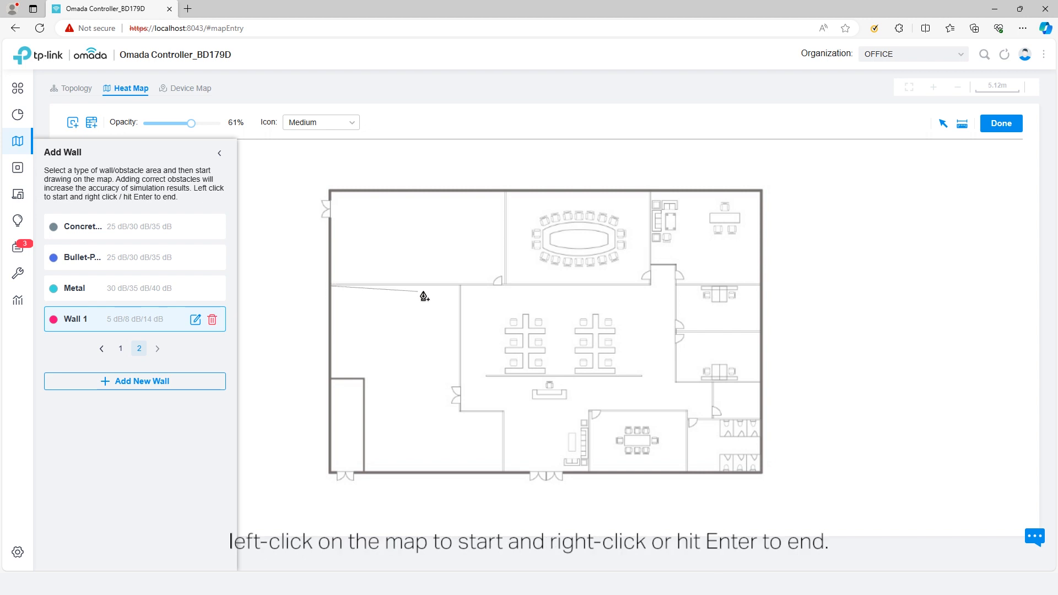
{"action": "left_click", "coordinate": [493, 284]}
{"action": "right_click", "coordinate": [493, 285]}
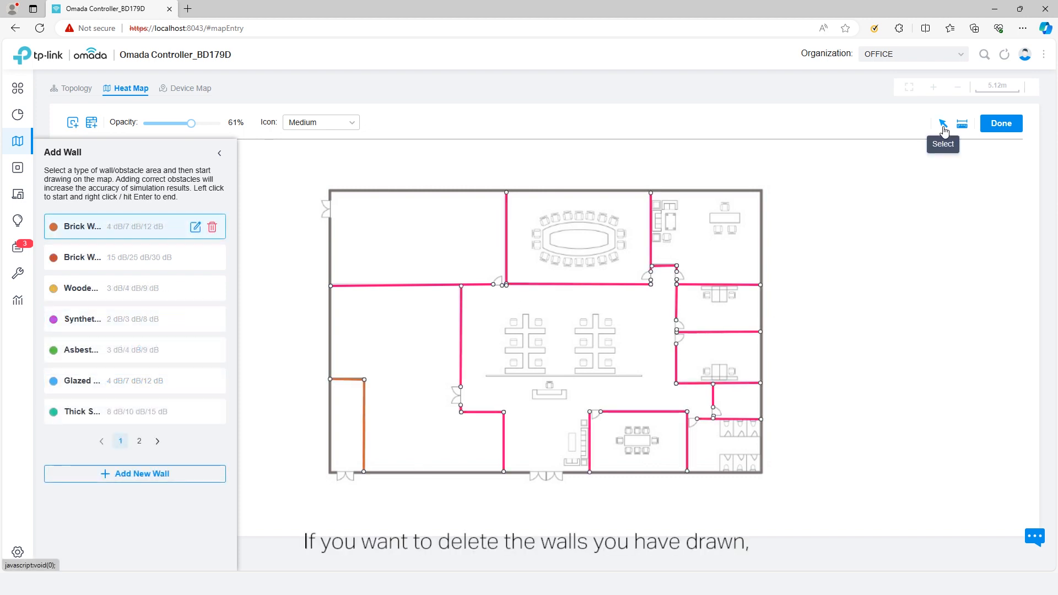
Step: Delete the drawn wall segment along the lower side of the large conference room
{"action": "left_click", "coordinate": [943, 125]}
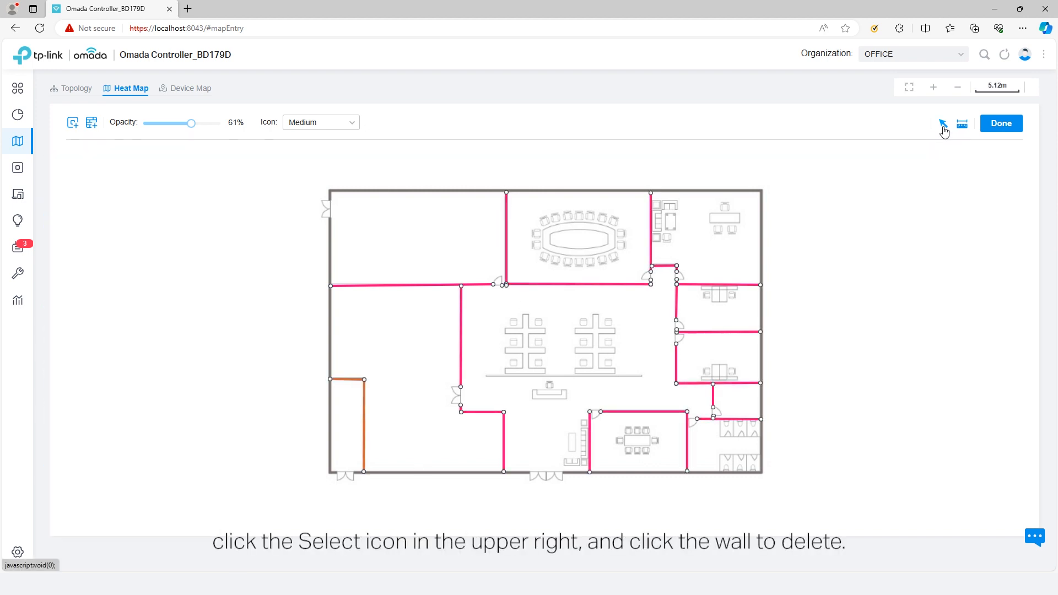
{"action": "left_click", "coordinate": [604, 284]}
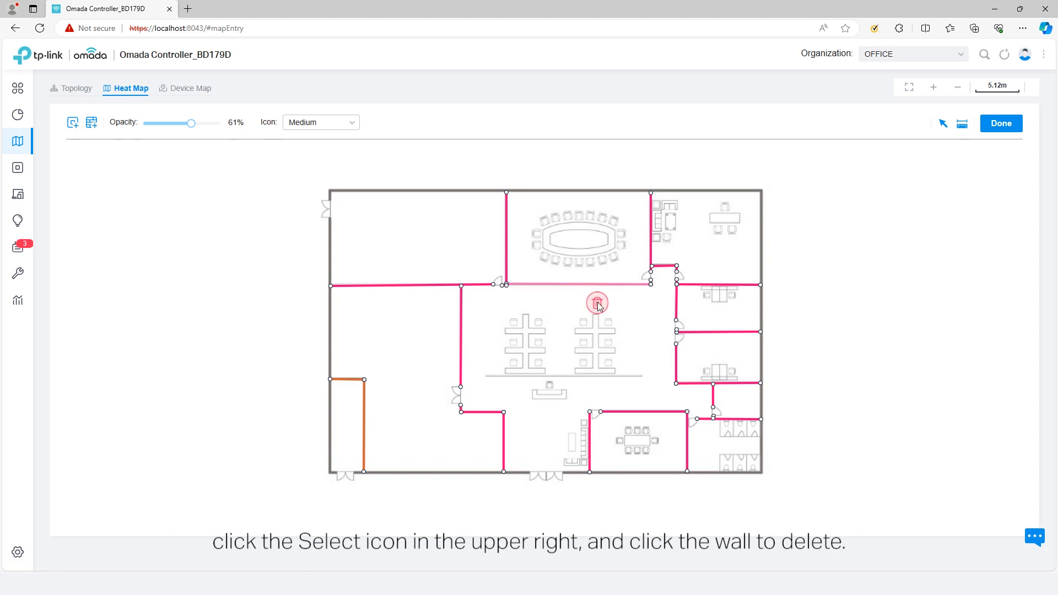
{"action": "left_click", "coordinate": [598, 304]}
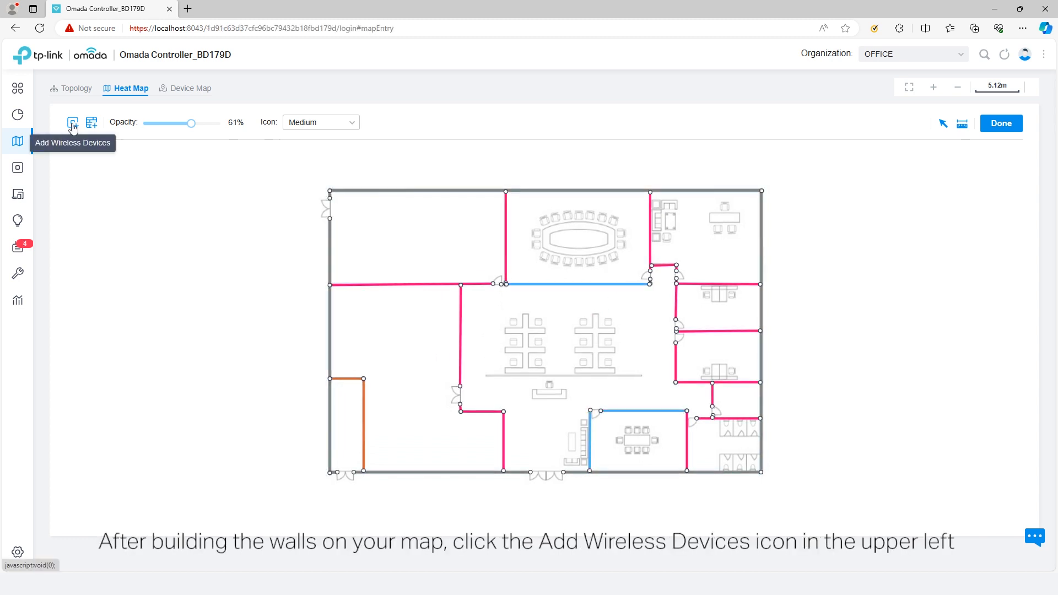
Step: Place the adopted EAP660 HD(US) v2.0 access point on the map just below the reception desk
{"action": "left_click", "coordinate": [72, 122]}
{"action": "left_click", "coordinate": [172, 190]}
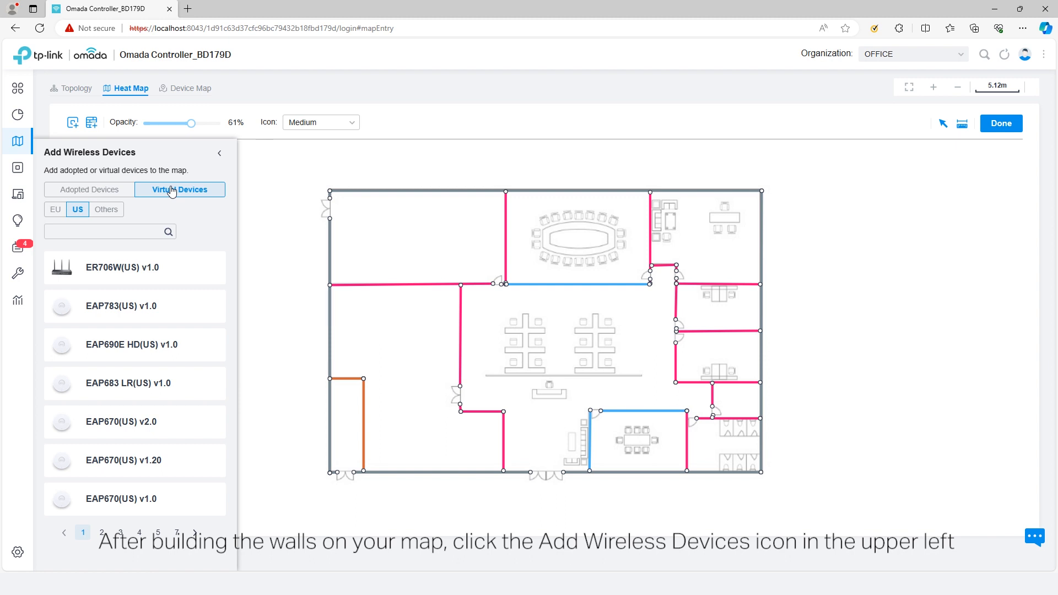
{"action": "left_click", "coordinate": [100, 190]}
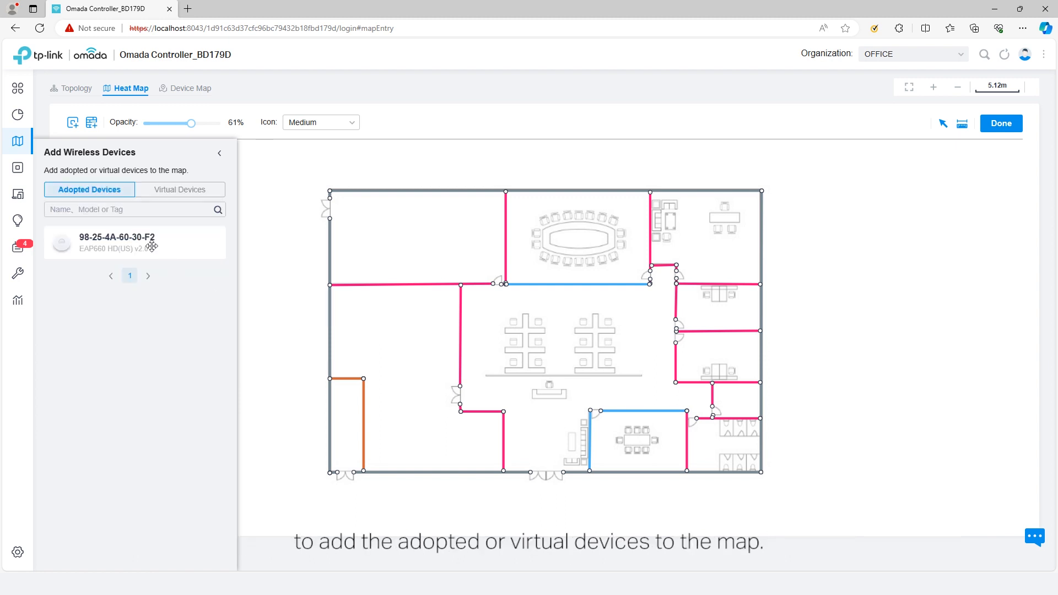
{"action": "left_click_drag", "start_coordinate": [105, 249], "coordinate": [553, 417]}
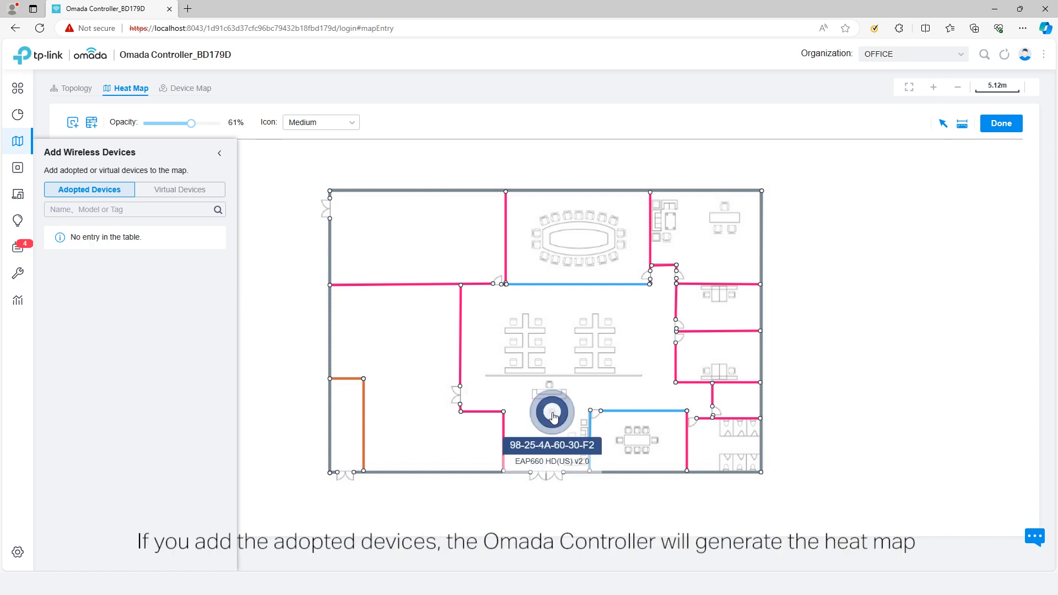
Step: Examine the placed access point's mounting settings and its 2.4 GHz and 5 GHz channel and transmission power
{"action": "left_click", "coordinate": [554, 418]}
{"action": "scroll", "coordinate": [989, 443], "scroll_direction": "down", "scroll_amount": 1}
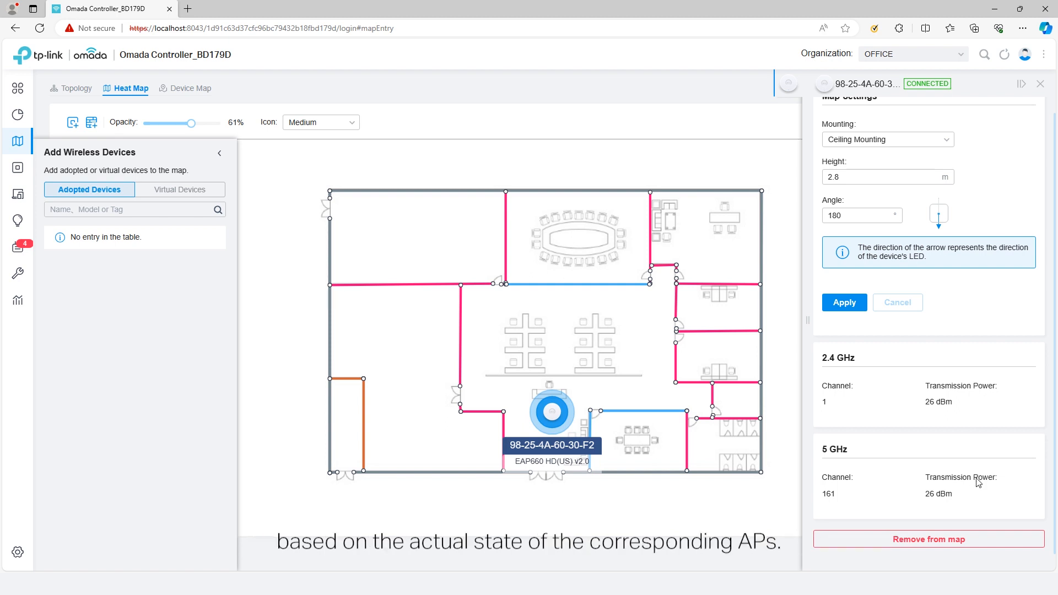
{"action": "scroll", "coordinate": [982, 479], "scroll_direction": "up", "scroll_amount": 1}
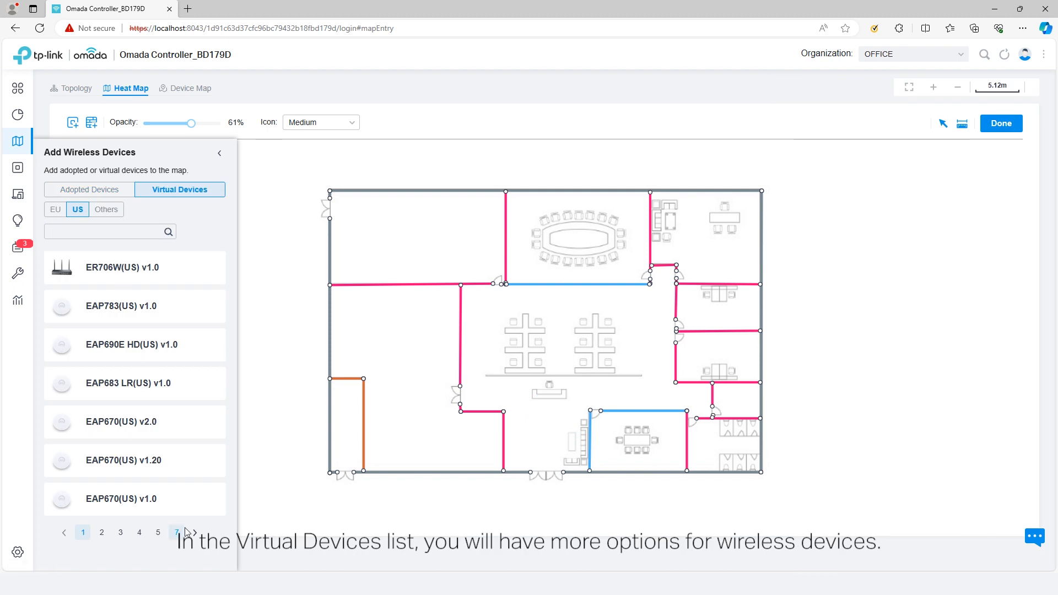
Step: Browse the US virtual device models and search them for "wall" and for "out"
{"action": "left_click", "coordinate": [195, 532]}
{"action": "left_click", "coordinate": [196, 533]}
{"action": "left_click", "coordinate": [195, 533]}
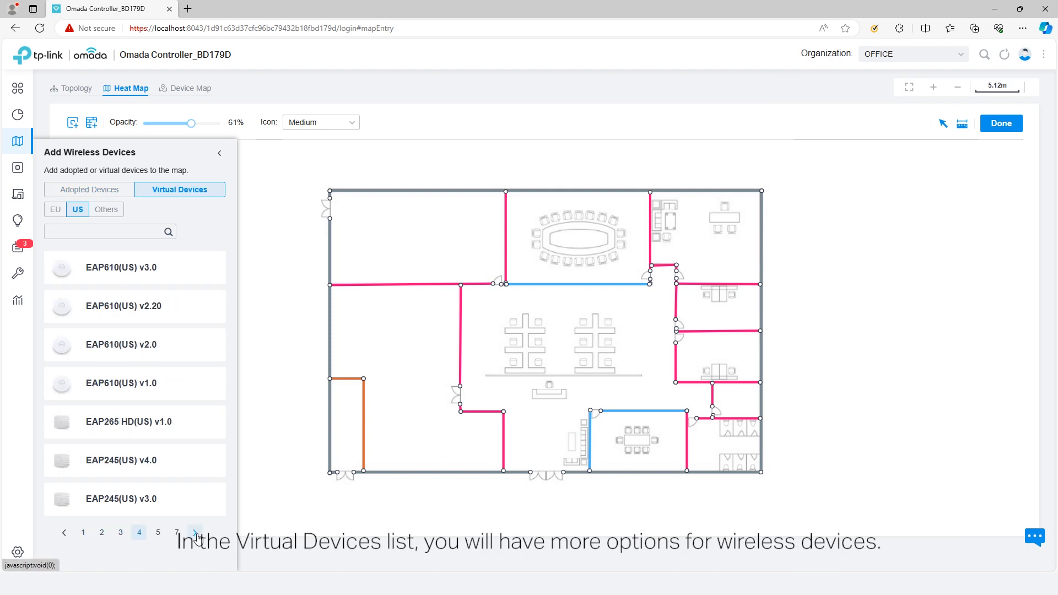
{"action": "left_click", "coordinate": [108, 236]}
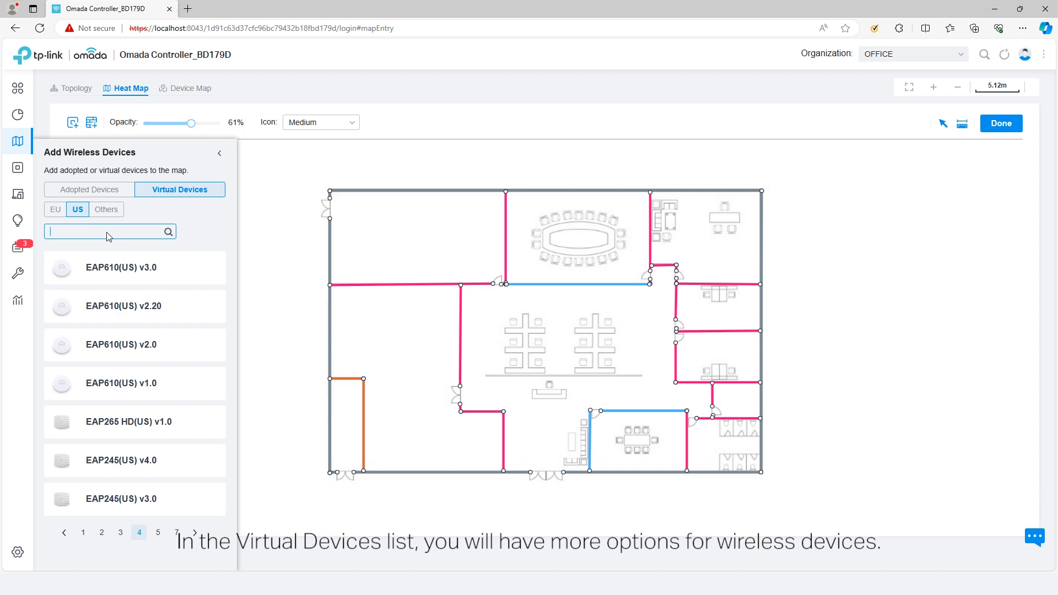
{"action": "type", "text": "wall"}
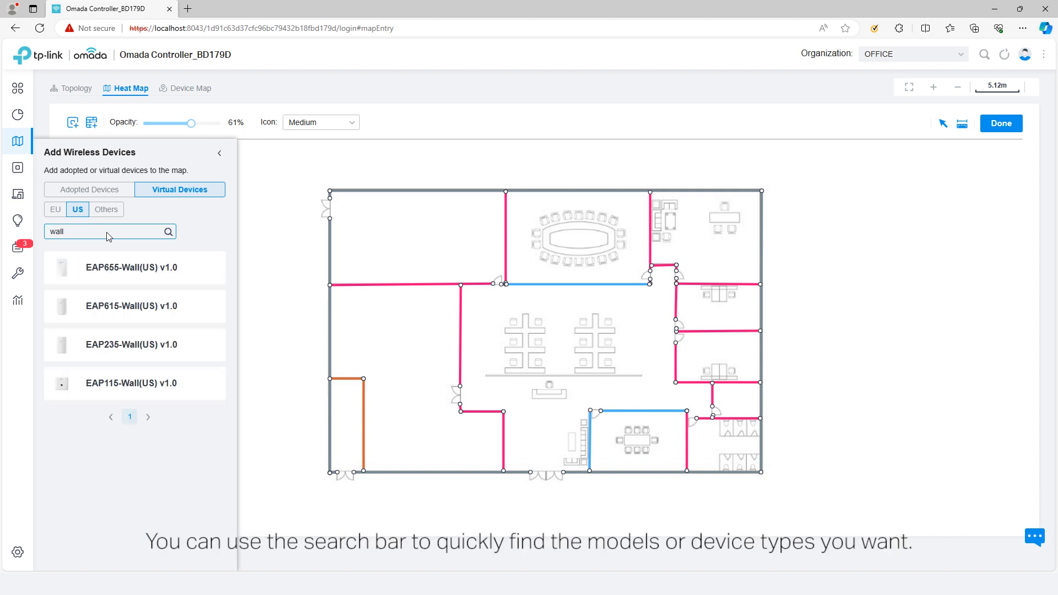
{"action": "double_click", "coordinate": [108, 235]}
{"action": "type", "text": "out"}
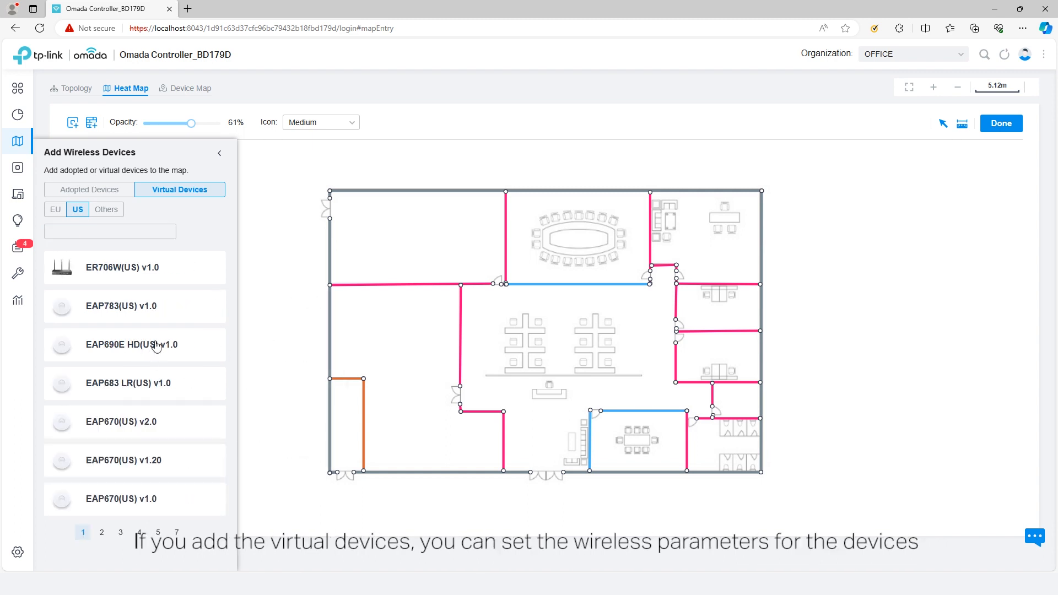
Step: Place a virtual EAP783(US) v1.0 on the map, just east of the desk clusters in the open office
{"action": "left_click_drag", "start_coordinate": [142, 307], "coordinate": [631, 344]}
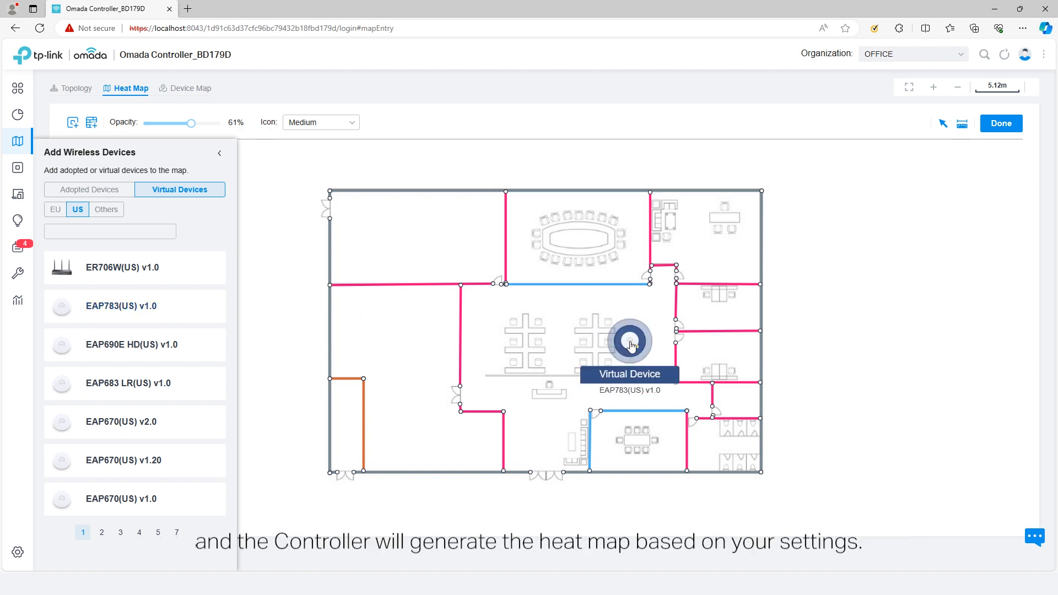
{"action": "scroll", "coordinate": [887, 319], "scroll_direction": "down", "scroll_amount": 3}
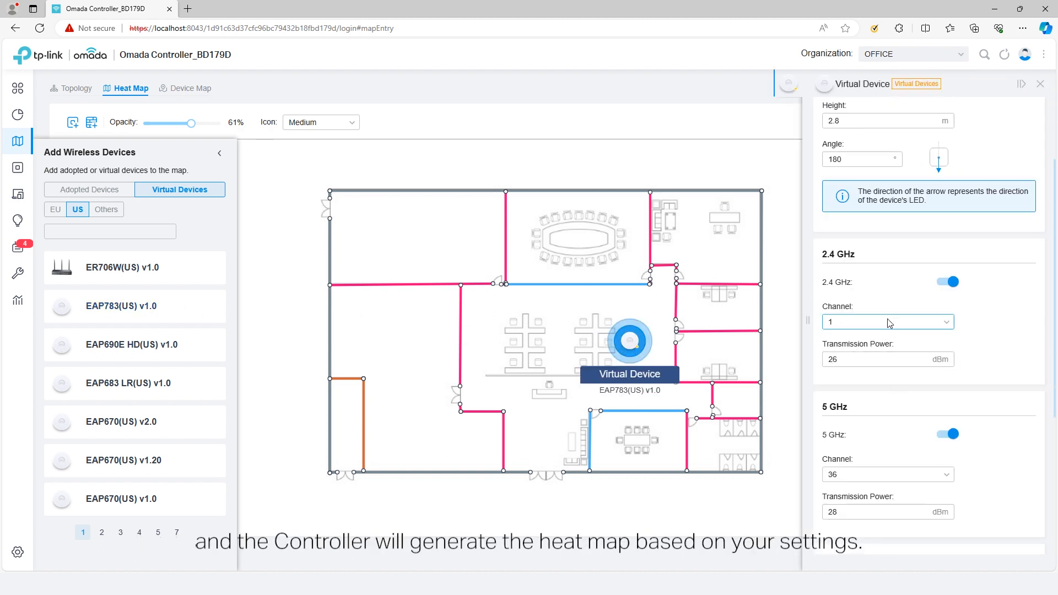
{"action": "left_click", "coordinate": [892, 322]}
{"action": "left_click", "coordinate": [891, 322]}
Step: Set the virtual device's 5 GHz channel to 64 and 6 GHz channel to 89, and apply the settings
{"action": "scroll", "coordinate": [909, 342], "scroll_direction": "down", "scroll_amount": 2}
{"action": "left_click", "coordinate": [943, 366]}
{"action": "scroll", "coordinate": [901, 434], "scroll_direction": "down", "scroll_amount": 2}
{"action": "left_click", "coordinate": [888, 397]}
{"action": "scroll", "coordinate": [888, 435], "scroll_direction": "down", "scroll_amount": 3}
{"action": "scroll", "coordinate": [888, 441], "scroll_direction": "up", "scroll_amount": 1}
{"action": "left_click", "coordinate": [887, 442]}
{"action": "left_click", "coordinate": [887, 409]}
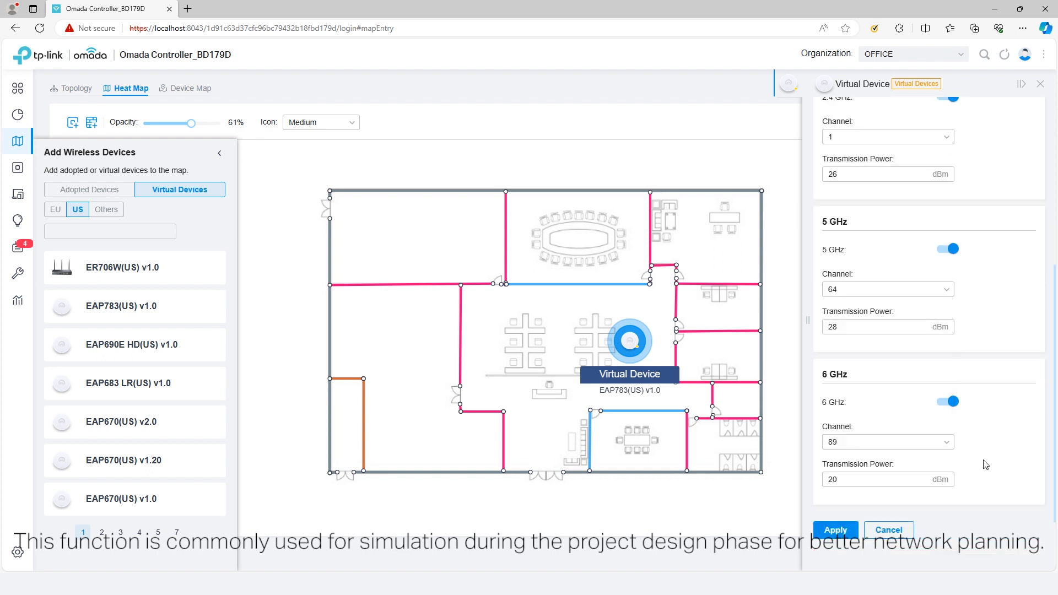
{"action": "left_click", "coordinate": [836, 529]}
Step: Place a virtual EAP783(US) v1.0 in the open office's upper-right corner, just below the large conference room
{"action": "left_click", "coordinate": [109, 236]}
{"action": "left_click_drag", "start_coordinate": [121, 313], "coordinate": [654, 306]}
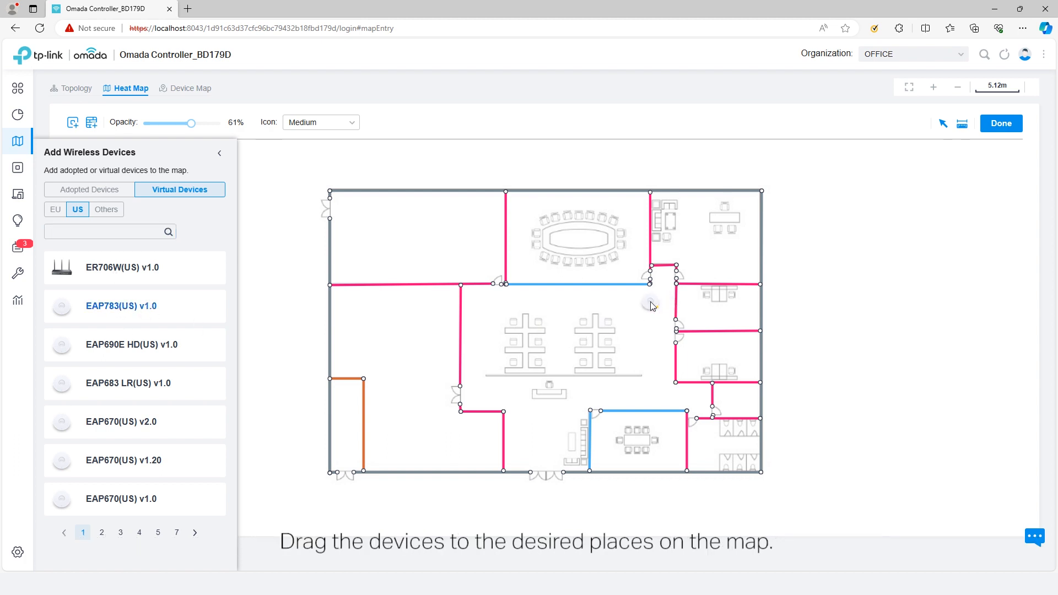
{"action": "mouse_move", "coordinate": [646, 302]}
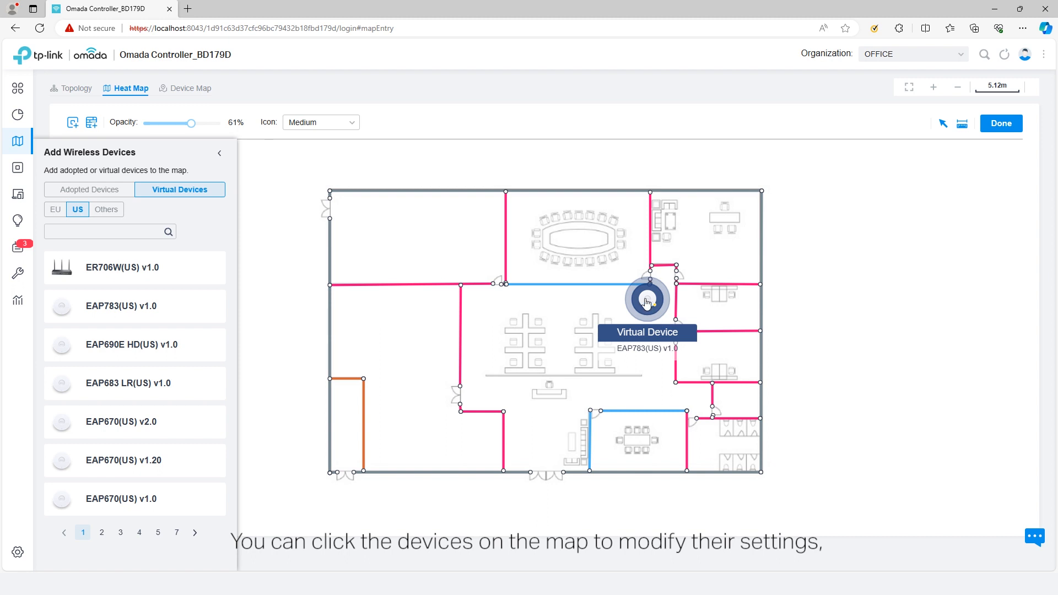
Step: Rename the placed virtual device AP1, check its channels and transmission powers, and apply the settings
{"action": "left_click", "coordinate": [649, 303]}
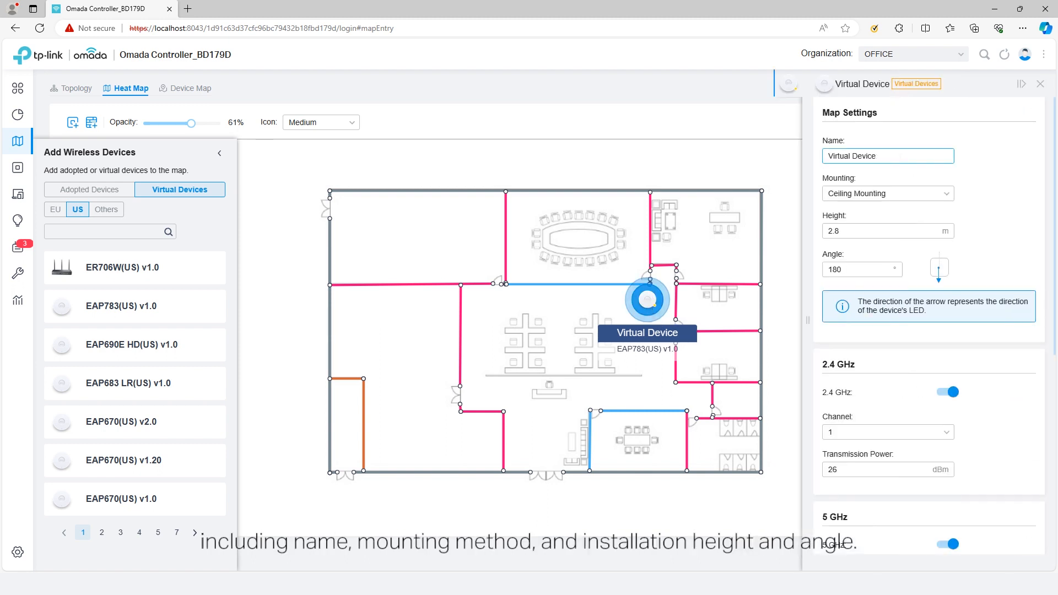
{"action": "key", "text": "ctrl+a"}
{"action": "key", "text": "BackSpace"}
{"action": "type", "text": "A"}
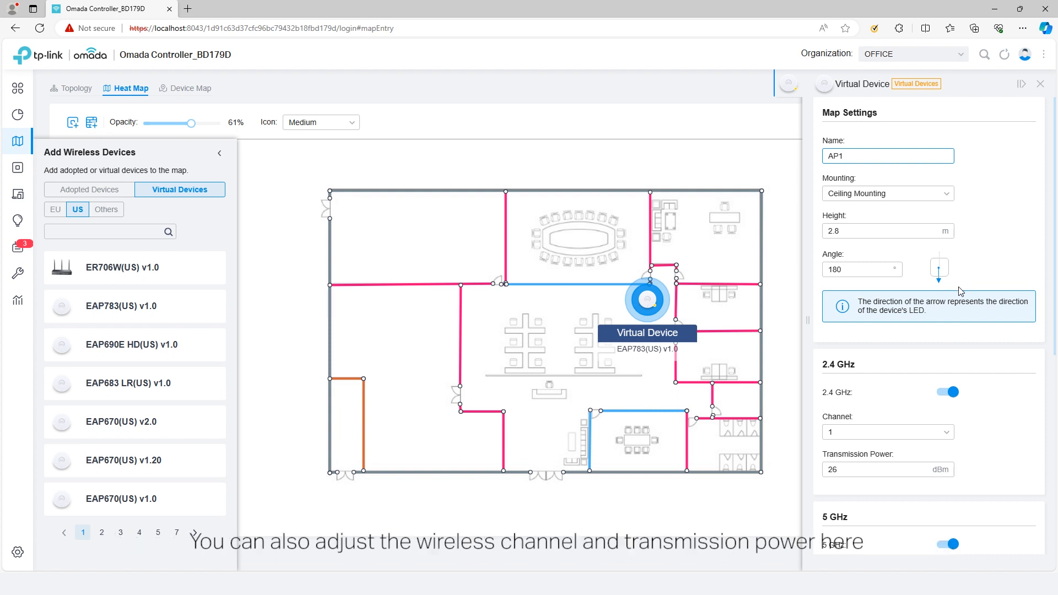
{"action": "scroll", "coordinate": [961, 291], "scroll_direction": "down", "scroll_amount": 1}
{"action": "scroll", "coordinate": [960, 291], "scroll_direction": "down", "scroll_amount": 2}
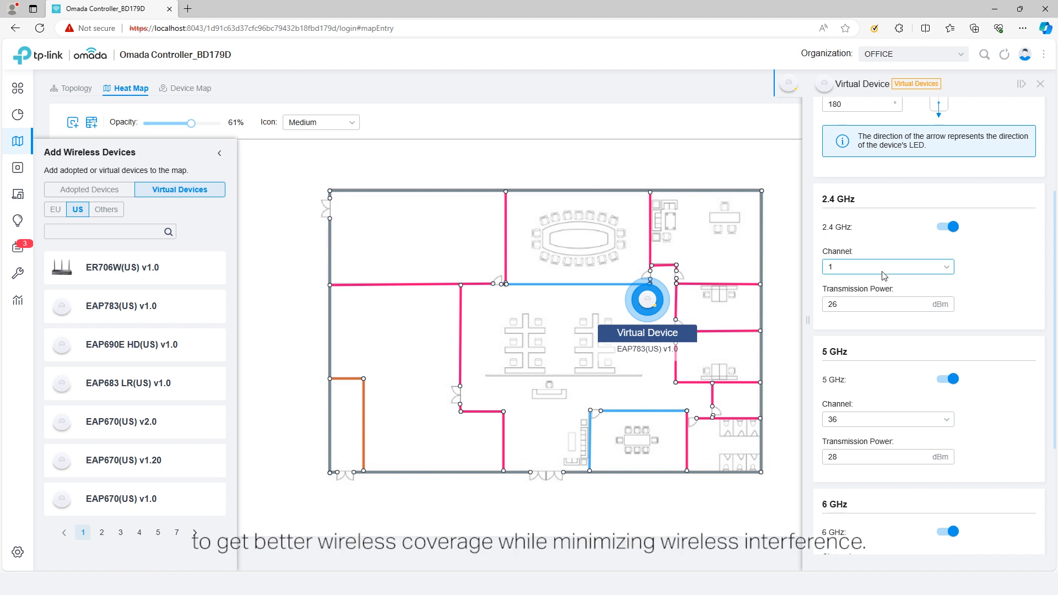
{"action": "scroll", "coordinate": [884, 276], "scroll_direction": "down", "scroll_amount": 1}
{"action": "scroll", "coordinate": [883, 275], "scroll_direction": "down", "scroll_amount": 3}
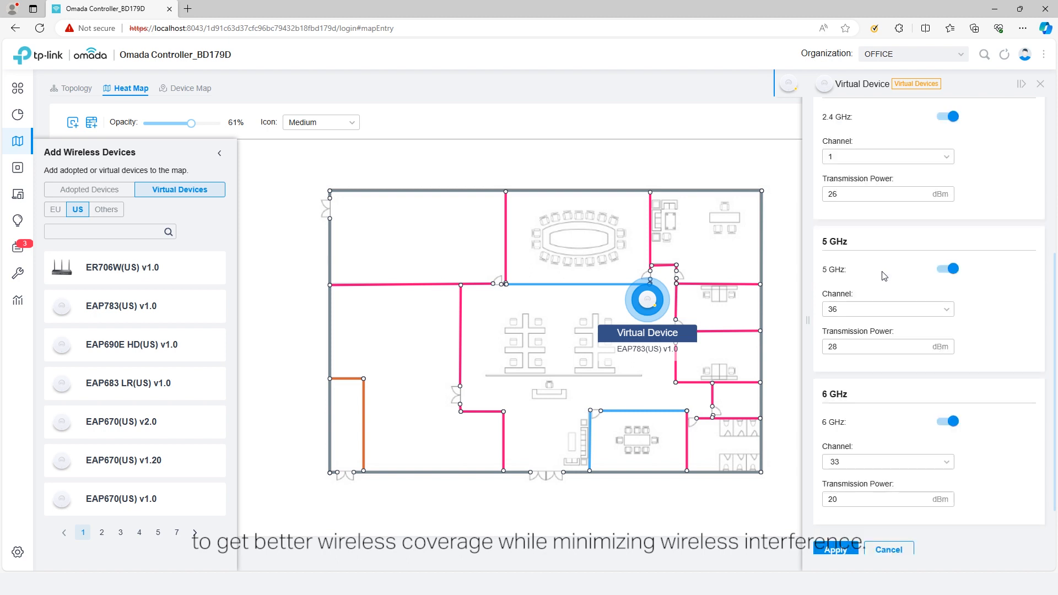
{"action": "left_click", "coordinate": [838, 484]}
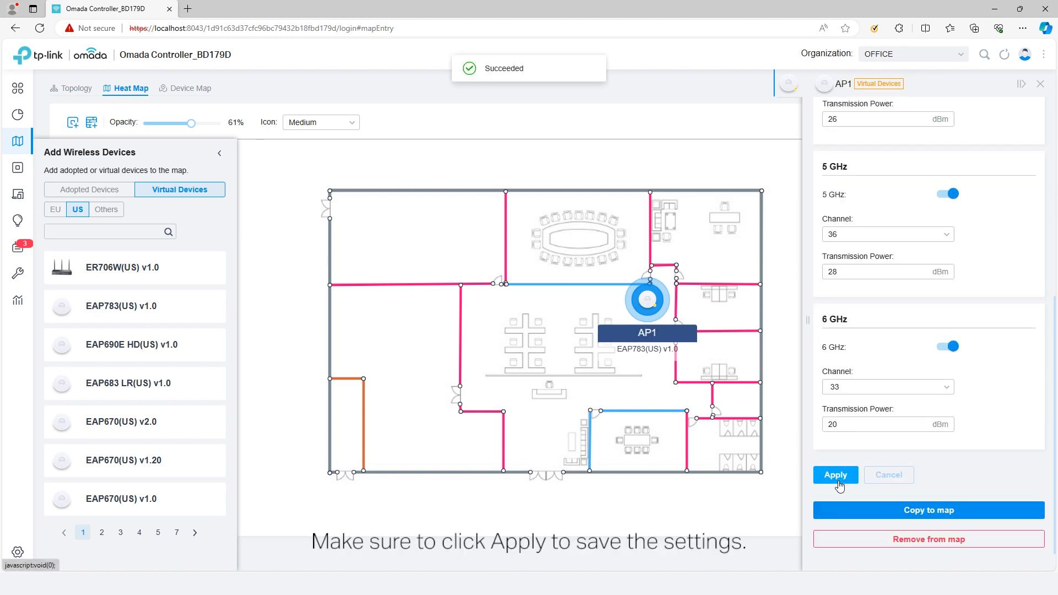
Step: Copy AP1 to a spot just below the reception desk and name the copy AP2
{"action": "left_click", "coordinate": [951, 511]}
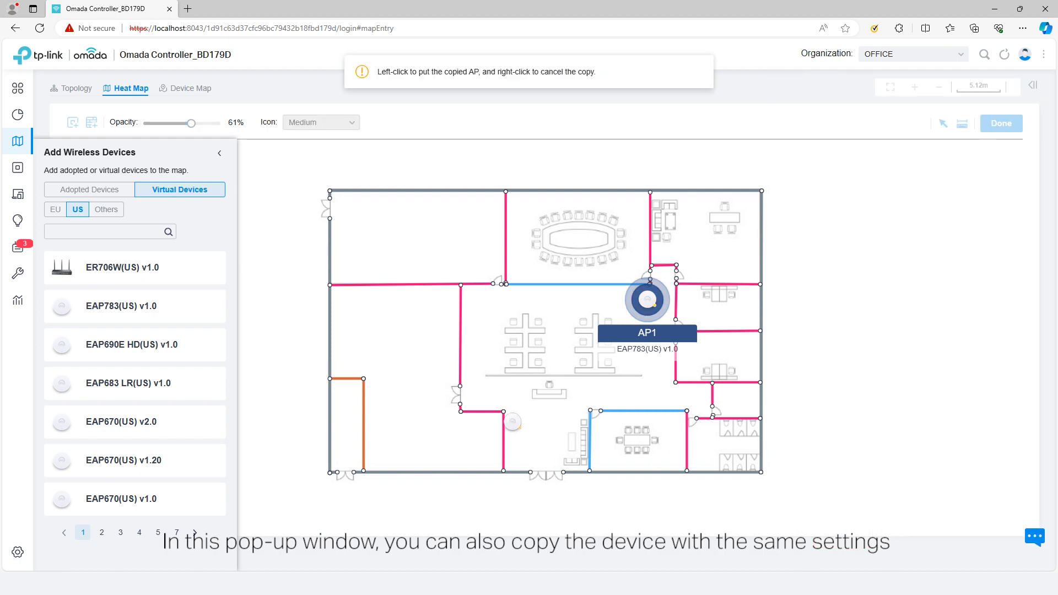
{"action": "left_click", "coordinate": [539, 418]}
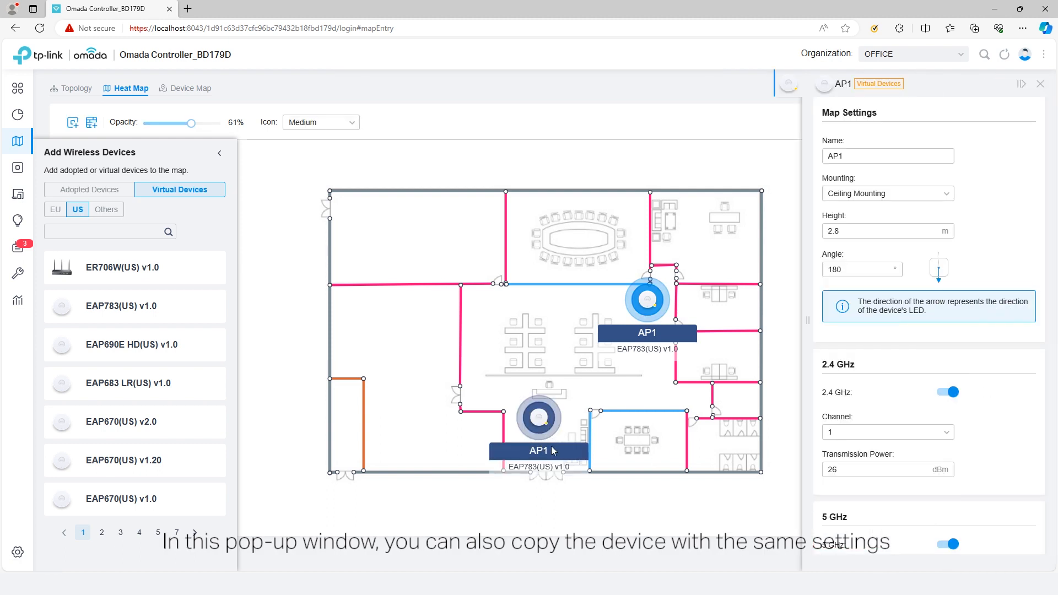
{"action": "left_click", "coordinate": [872, 155]}
{"action": "type", "text": "2"}
Step: Set AP2's channels to 6 for 2.4 GHz, 48 for 5 GHz and 81 for 6 GHz, and apply the settings
{"action": "scroll", "coordinate": [923, 409], "scroll_direction": "down", "scroll_amount": 3}
{"action": "left_click", "coordinate": [900, 269]}
{"action": "scroll", "coordinate": [888, 336], "scroll_direction": "down", "scroll_amount": 2}
{"action": "left_click", "coordinate": [892, 319]}
{"action": "left_click", "coordinate": [888, 419]}
{"action": "scroll", "coordinate": [882, 457], "scroll_direction": "down", "scroll_amount": 1}
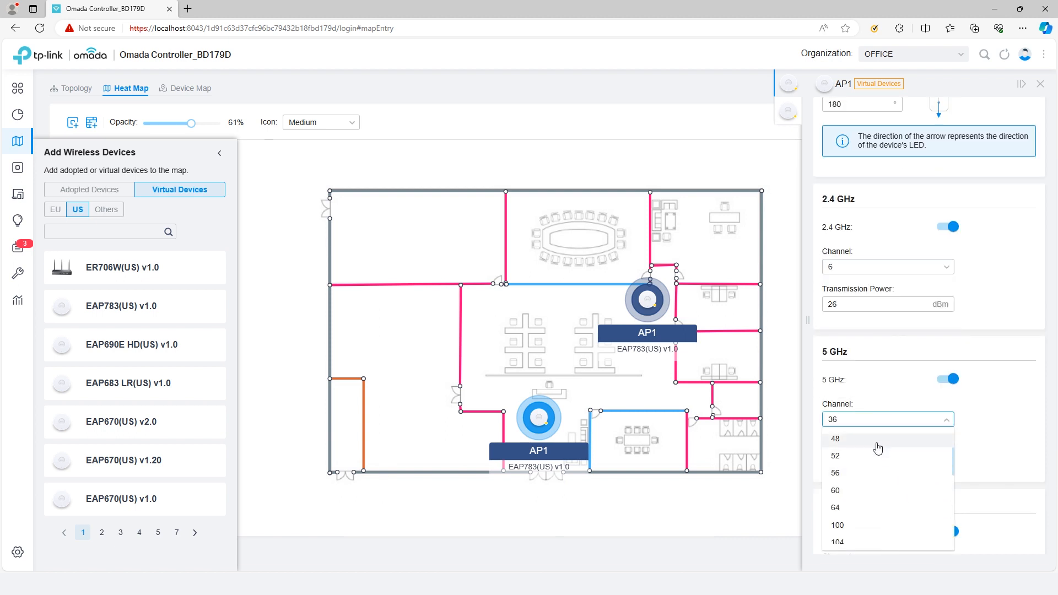
{"action": "left_click", "coordinate": [876, 441]}
{"action": "scroll", "coordinate": [879, 430], "scroll_direction": "down", "scroll_amount": 2}
{"action": "left_click", "coordinate": [882, 462]}
{"action": "left_click", "coordinate": [882, 441]}
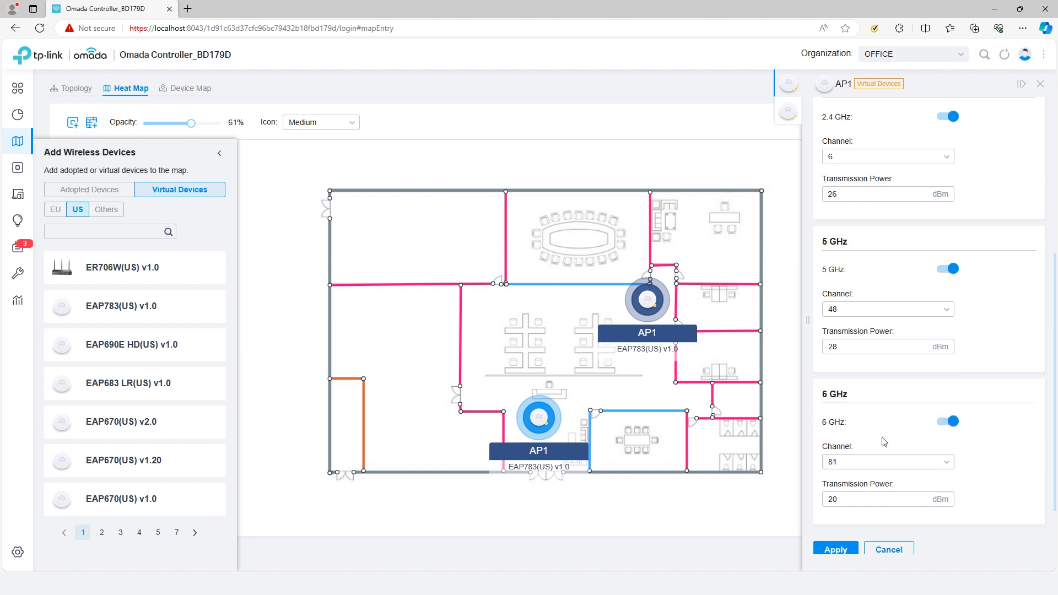
{"action": "left_click", "coordinate": [836, 499]}
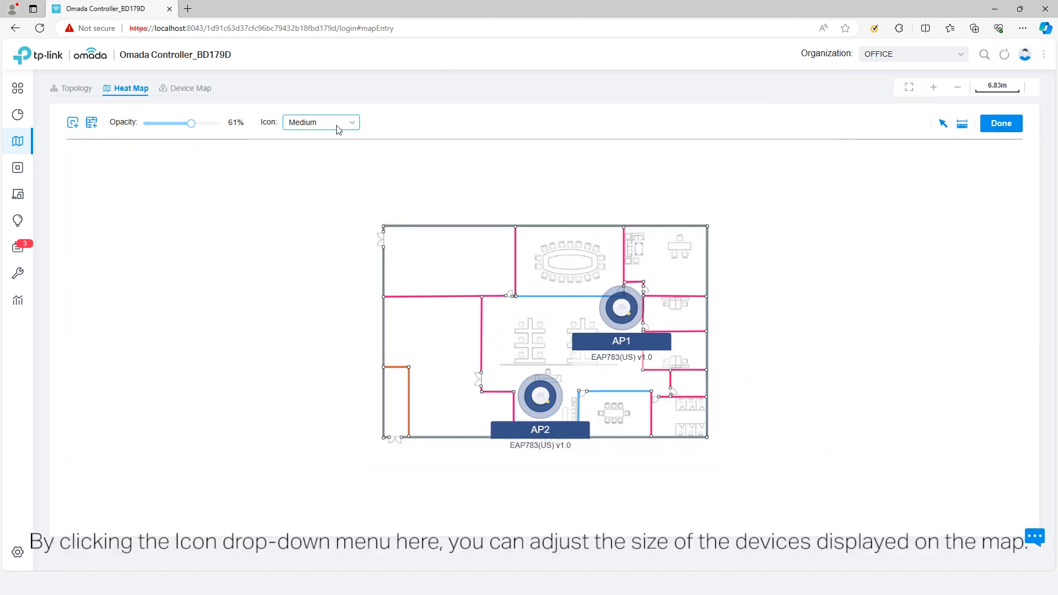
Step: Try the Small and Big device icon sizes on the map and return to Medium
{"action": "left_click", "coordinate": [337, 124]}
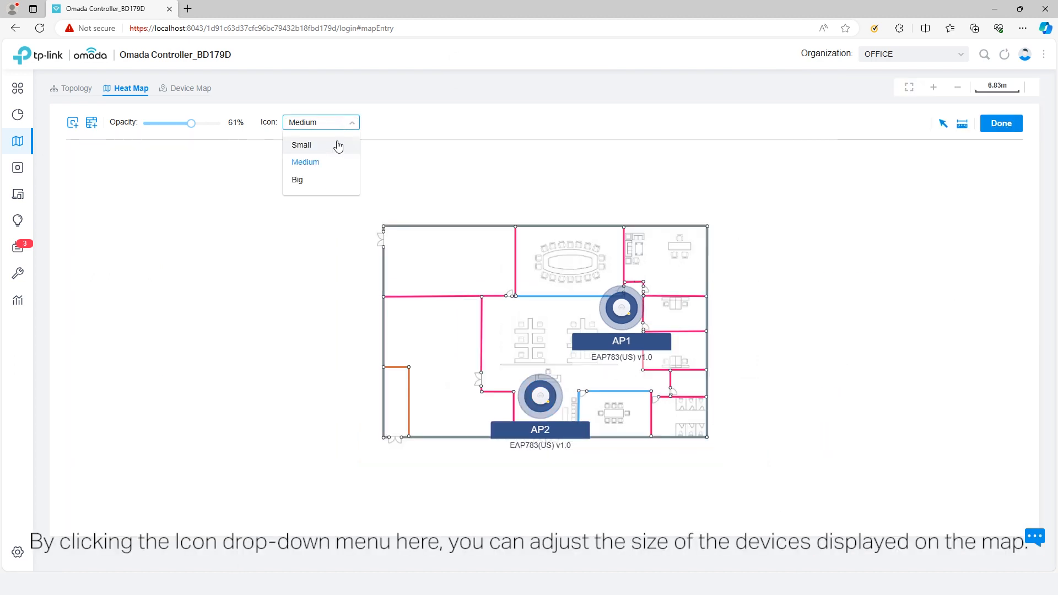
{"action": "left_click", "coordinate": [338, 146]}
{"action": "left_click", "coordinate": [349, 126]}
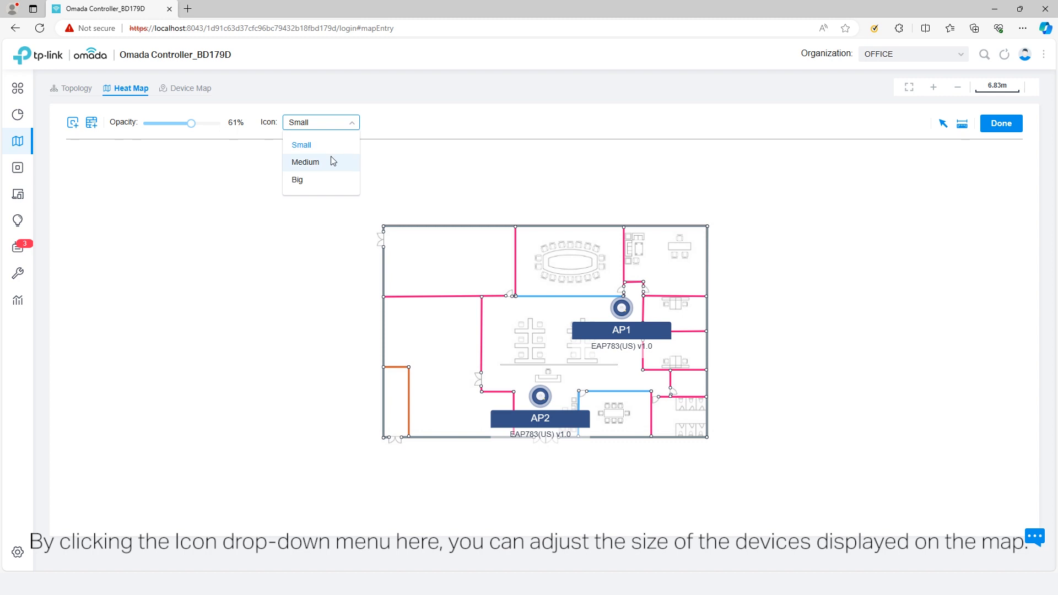
{"action": "left_click", "coordinate": [333, 161]}
{"action": "left_click", "coordinate": [347, 125]}
{"action": "left_click", "coordinate": [308, 185]}
{"action": "left_click", "coordinate": [350, 130]}
{"action": "left_click", "coordinate": [345, 163]}
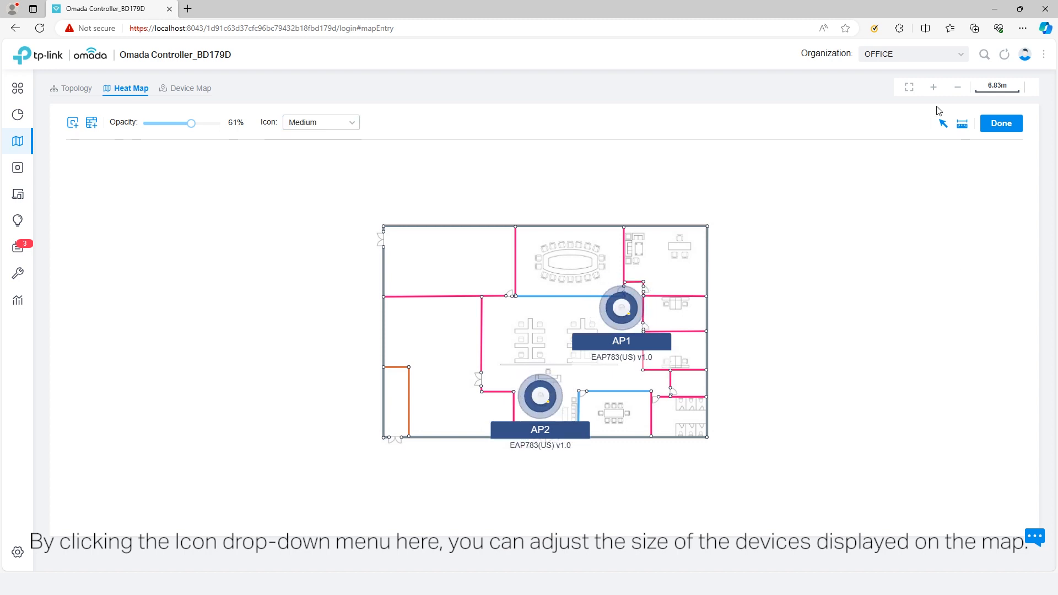
Step: Save the deployment and examine the mounting, transmission power and channels of both access points in the Device List
{"action": "left_click", "coordinate": [987, 128]}
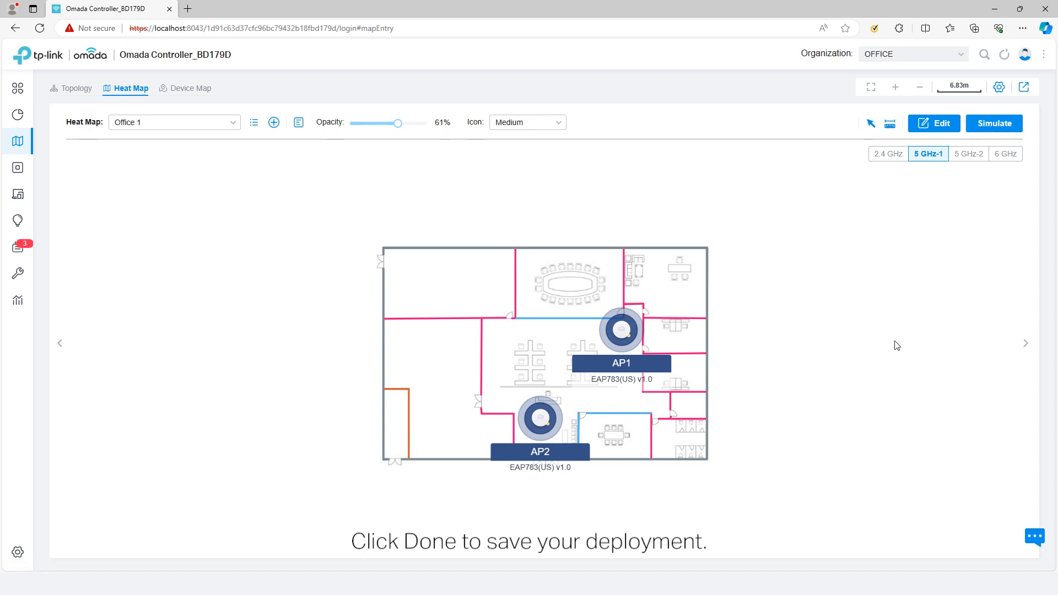
{"action": "left_click", "coordinate": [298, 122]}
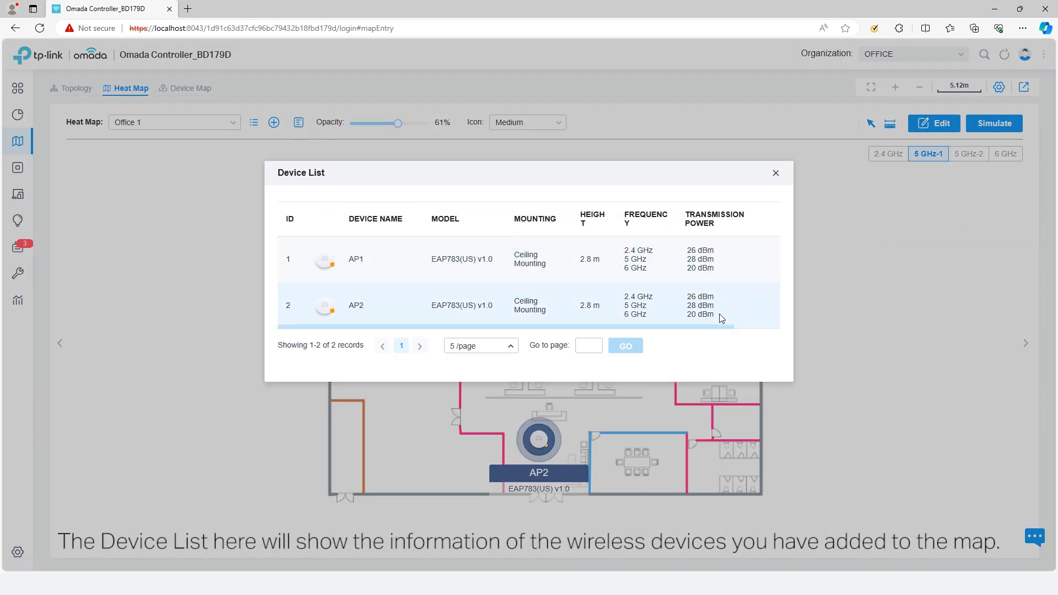
{"action": "left_click_drag", "start_coordinate": [720, 327], "coordinate": [783, 330]}
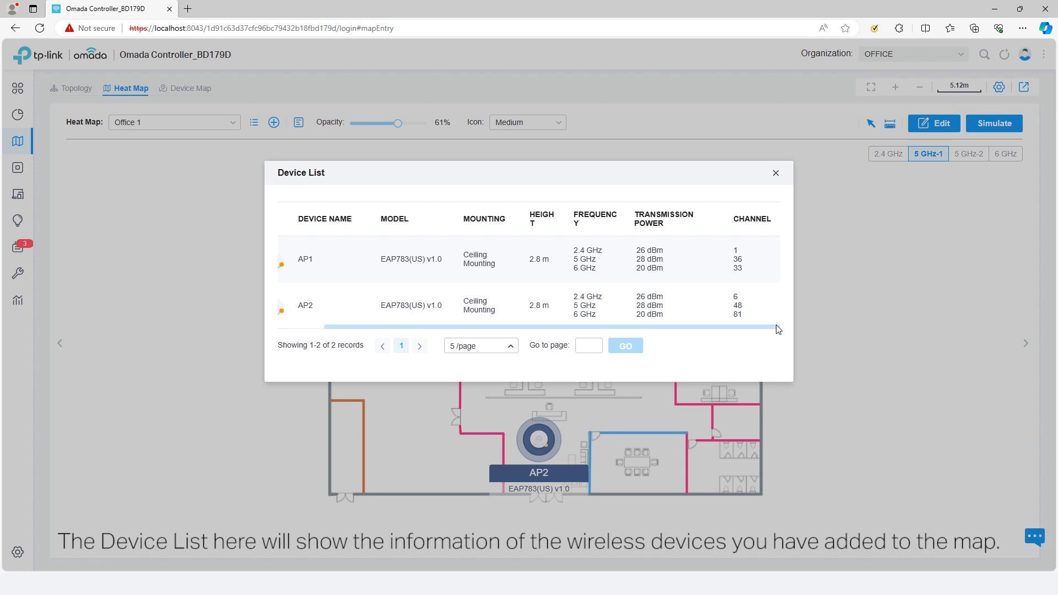
{"action": "left_click", "coordinate": [775, 173]}
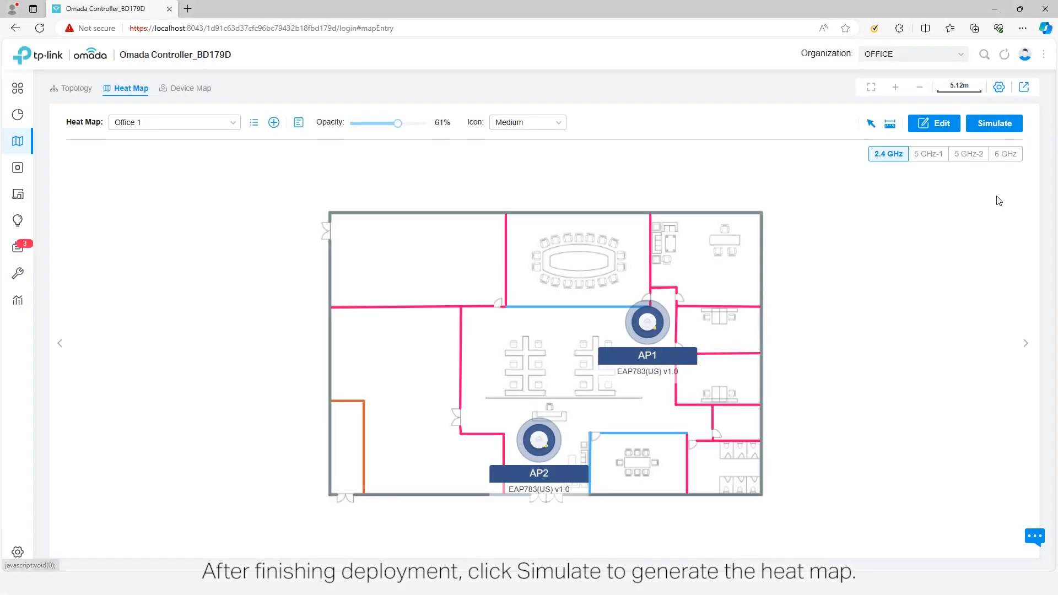
Step: Simulate the Office 1 heat map for 2.4 GHz and refresh the simulation for 5 GHz-1 and 6 GHz
{"action": "left_click", "coordinate": [996, 129]}
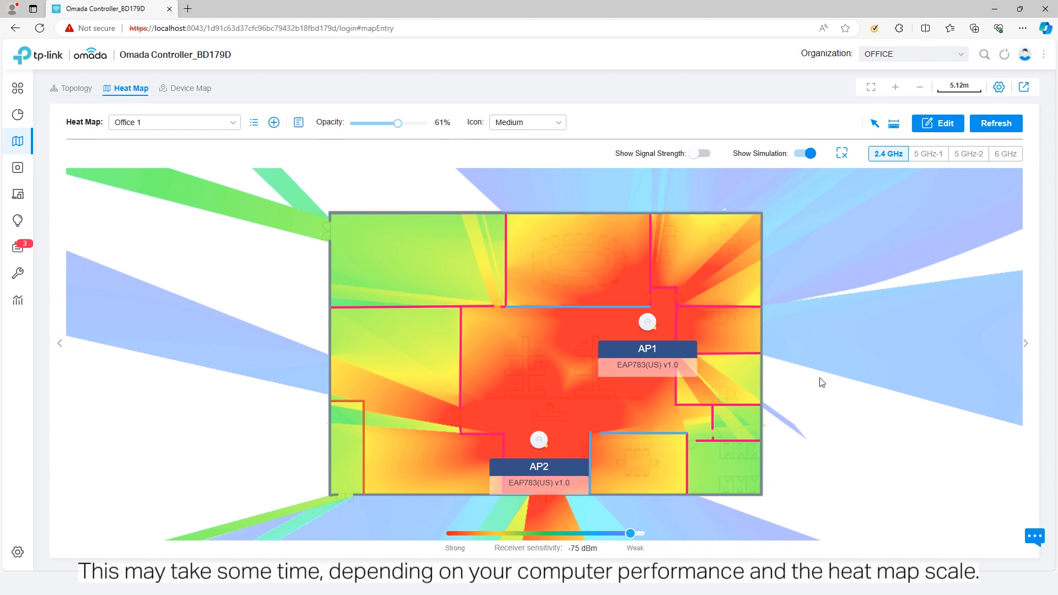
{"action": "left_click", "coordinate": [918, 158]}
{"action": "left_click", "coordinate": [987, 126]}
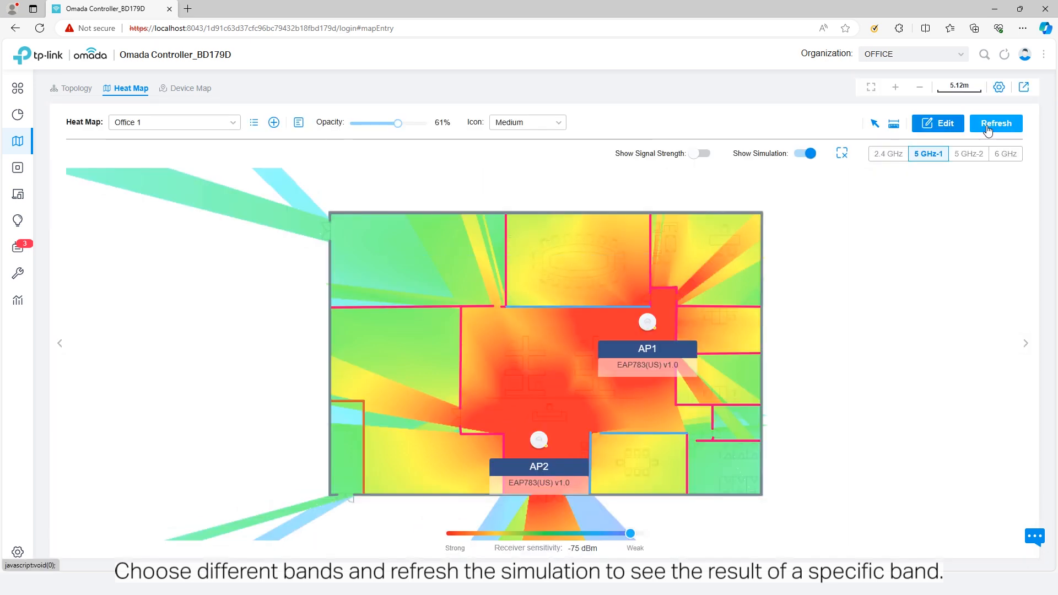
{"action": "left_click", "coordinate": [1004, 153]}
{"action": "left_click", "coordinate": [996, 128]}
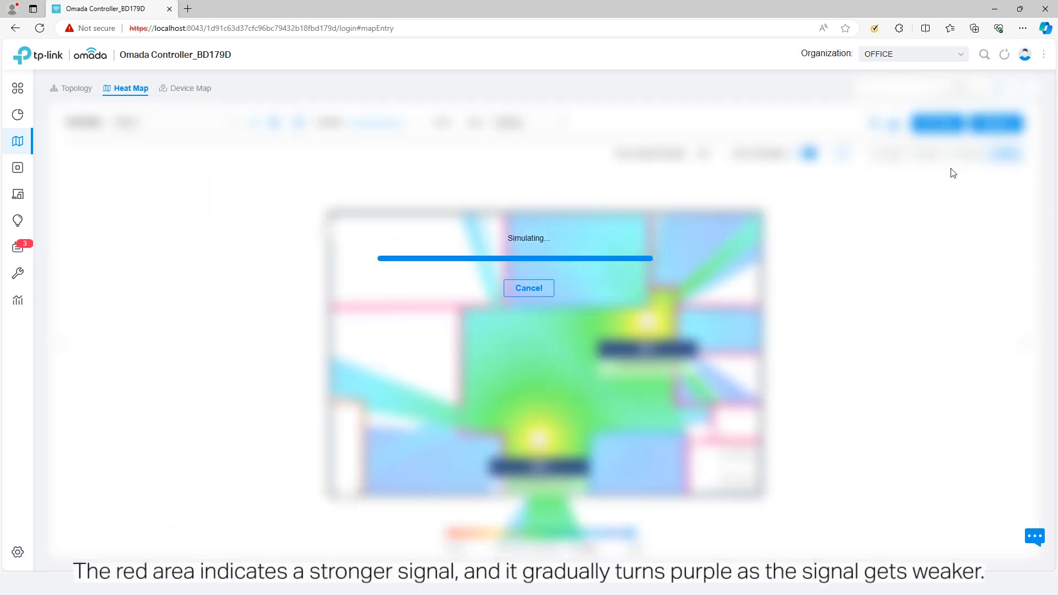
Step: Compare the 2.4 GHz and 5 GHz-1 heat maps, and read the 2.4 GHz signal strength at points on the map
{"action": "left_click", "coordinate": [888, 157]}
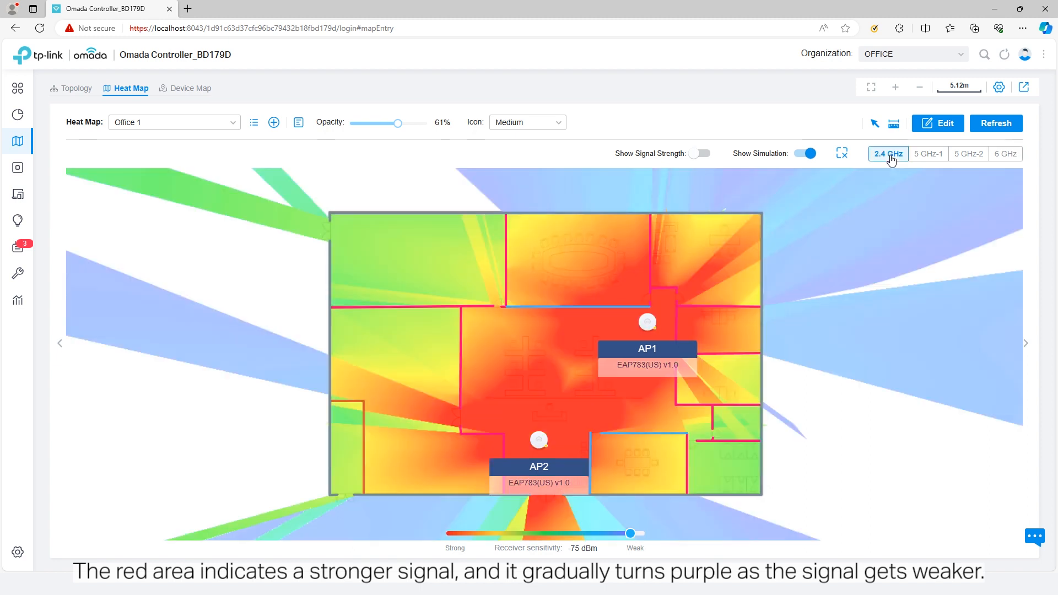
{"action": "left_click", "coordinate": [939, 157]}
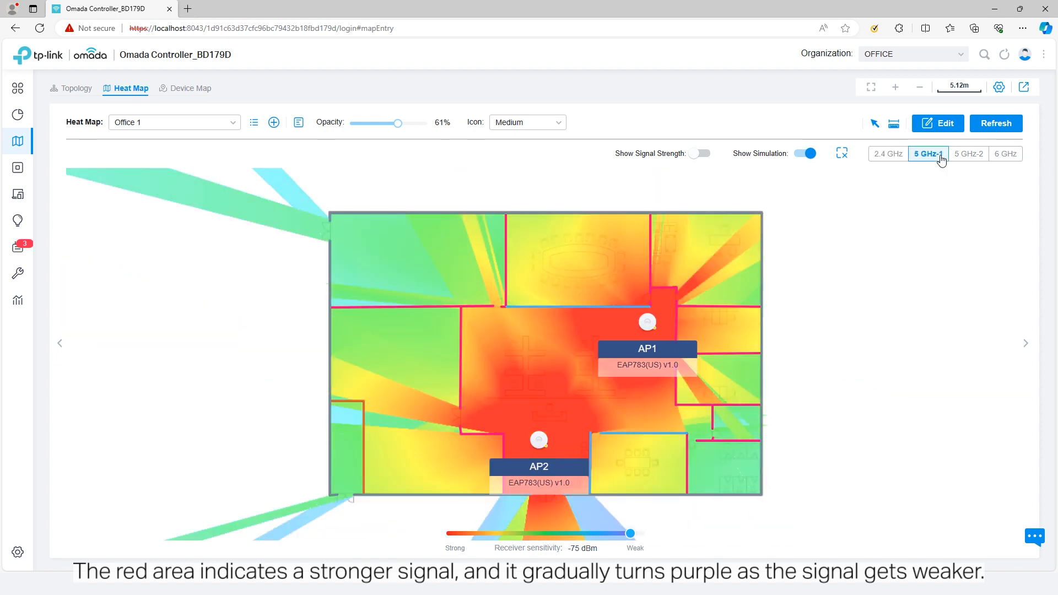
{"action": "left_click", "coordinate": [884, 156]}
{"action": "left_click", "coordinate": [699, 155]}
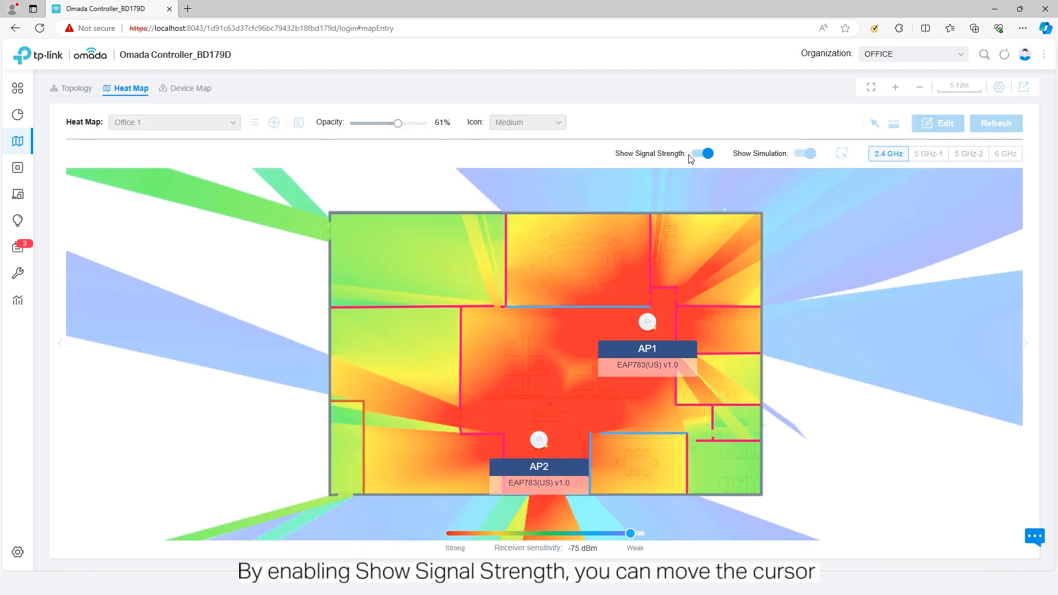
{"action": "mouse_move", "coordinate": [558, 269]}
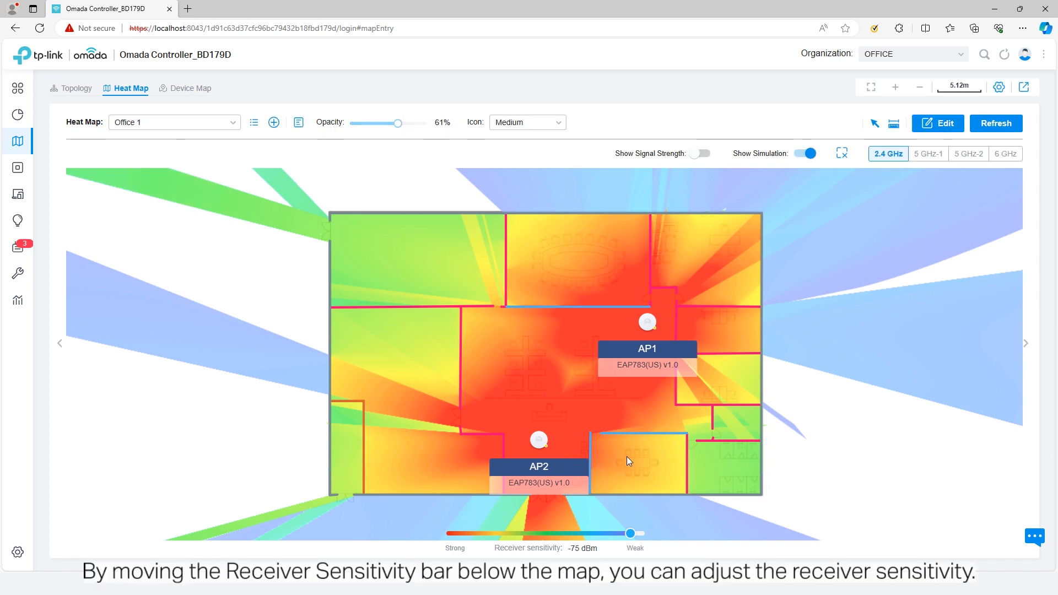
Step: Refresh the 2.4 GHz simulation with a receiver sensitivity of -68 dBm and again with -65 dBm
{"action": "mouse_move", "coordinate": [633, 535]}
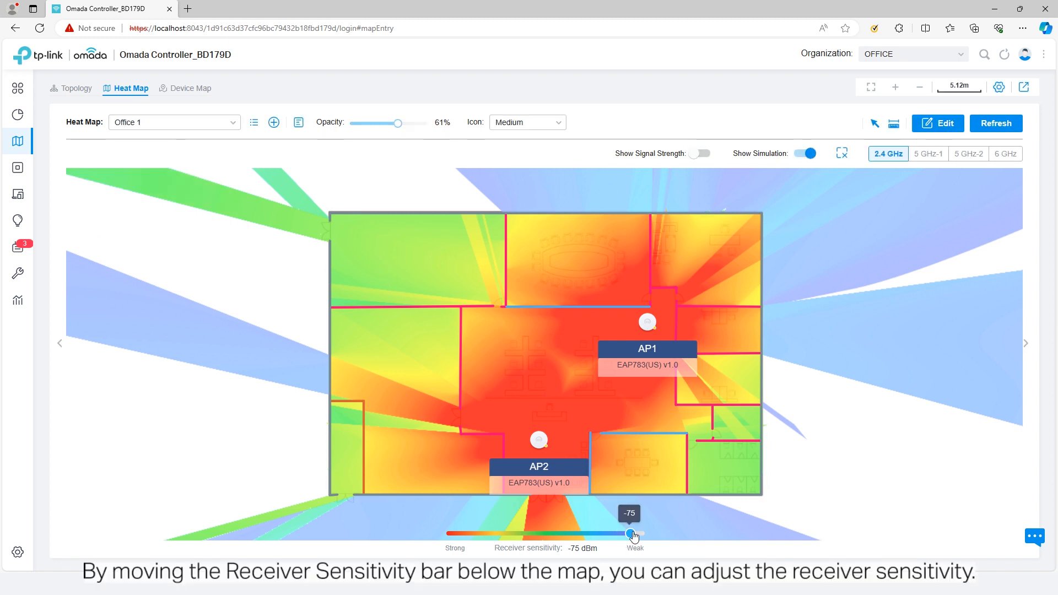
{"action": "left_click_drag", "start_coordinate": [624, 538], "coordinate": [608, 540]}
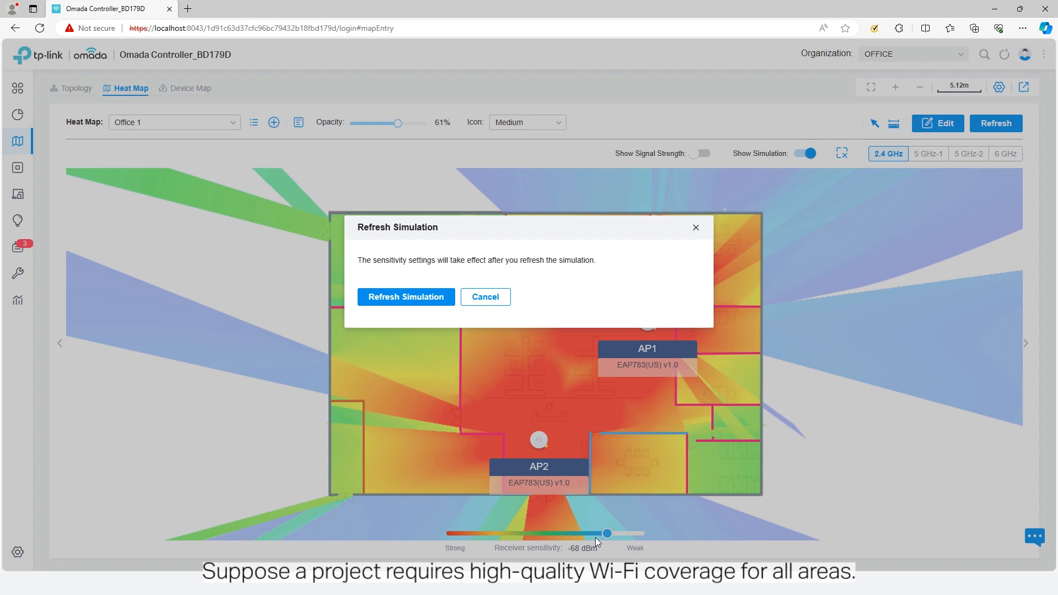
{"action": "left_click", "coordinate": [432, 298]}
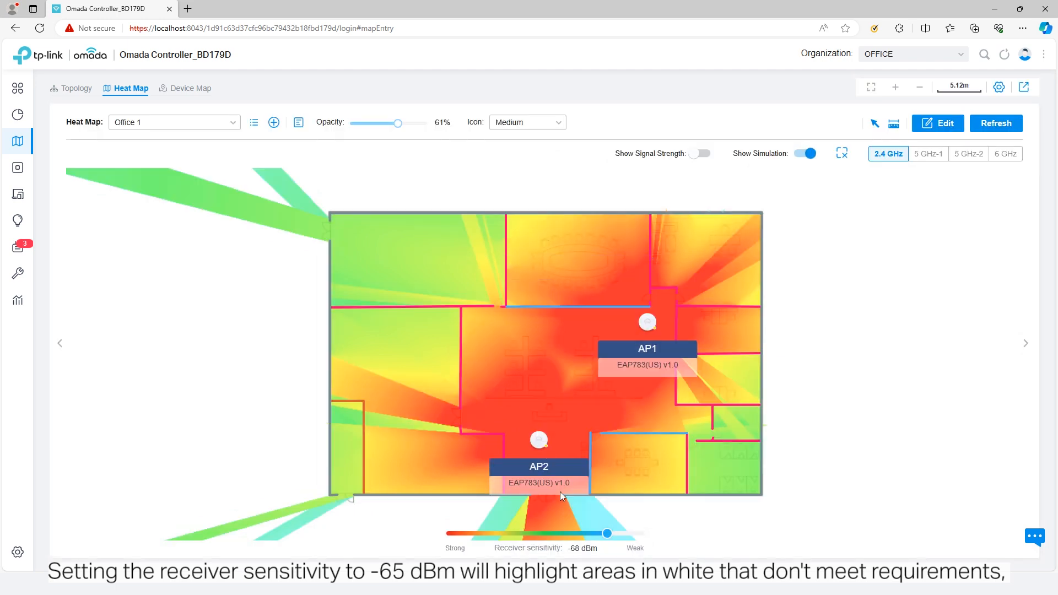
{"action": "mouse_move", "coordinate": [608, 538]}
{"action": "left_mouse_down"}
{"action": "mouse_move", "coordinate": [580, 538]}
{"action": "mouse_move", "coordinate": [597, 540]}
{"action": "left_mouse_up"}
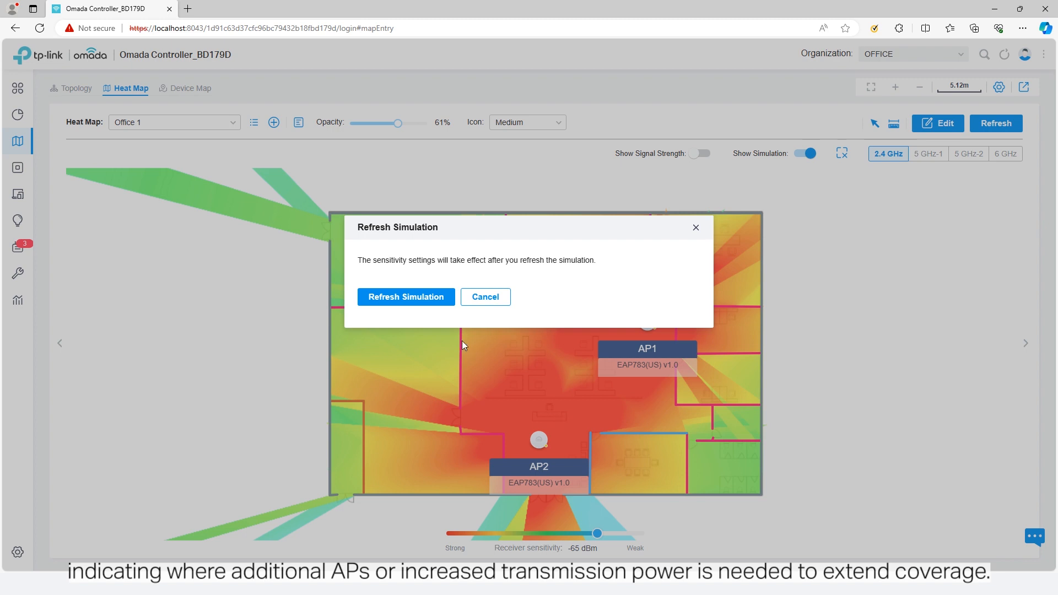
{"action": "left_click", "coordinate": [431, 309]}
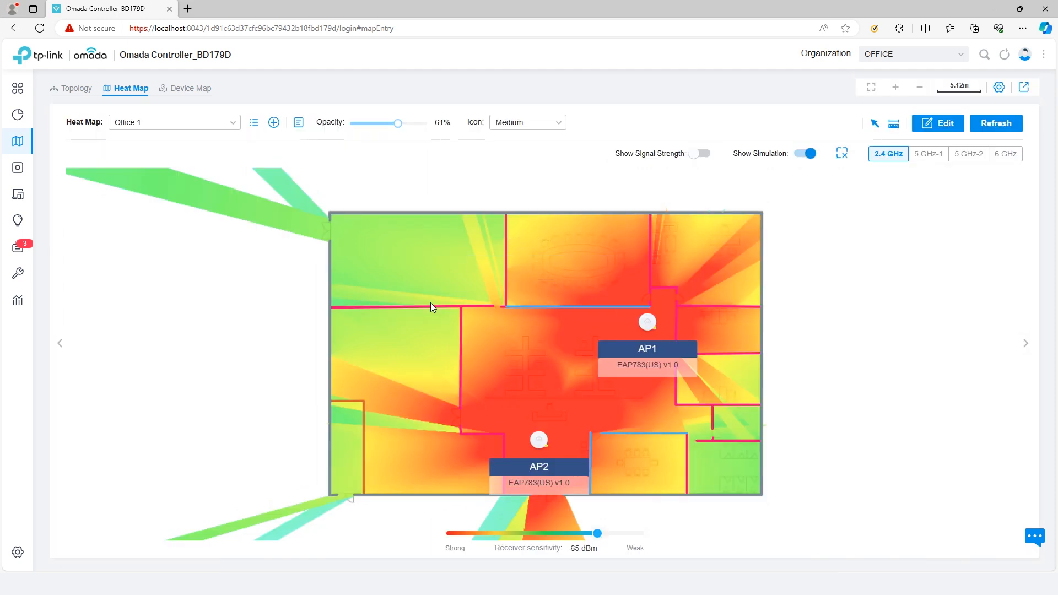
Step: Outline the upper-middle meeting room and central open area around AP1 with a polygon, and calculate the area's 2.4 GHz signal coverage
{"action": "left_click", "coordinate": [841, 155]}
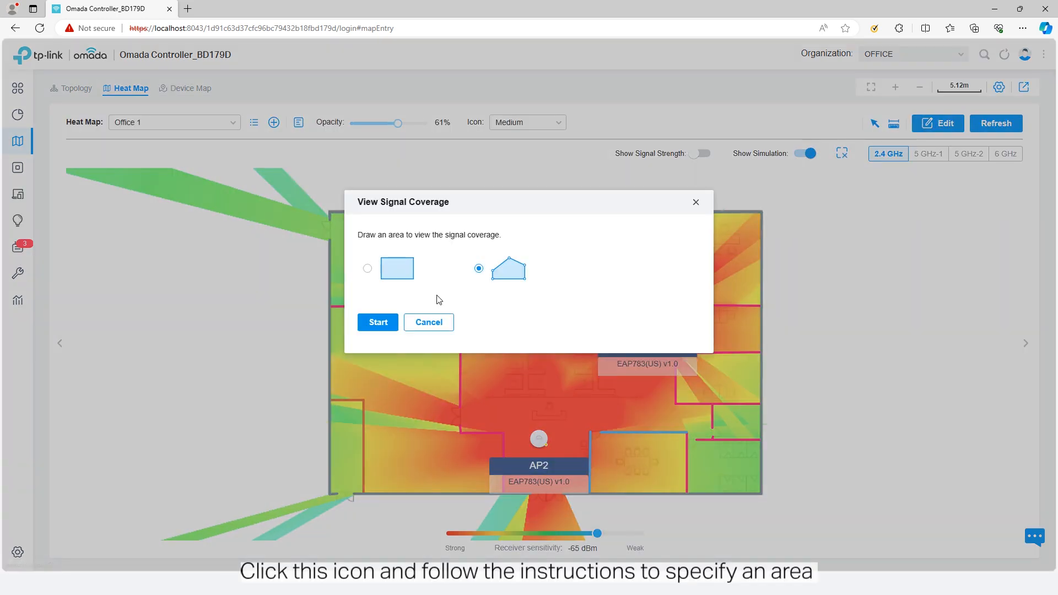
{"action": "left_click", "coordinate": [373, 324]}
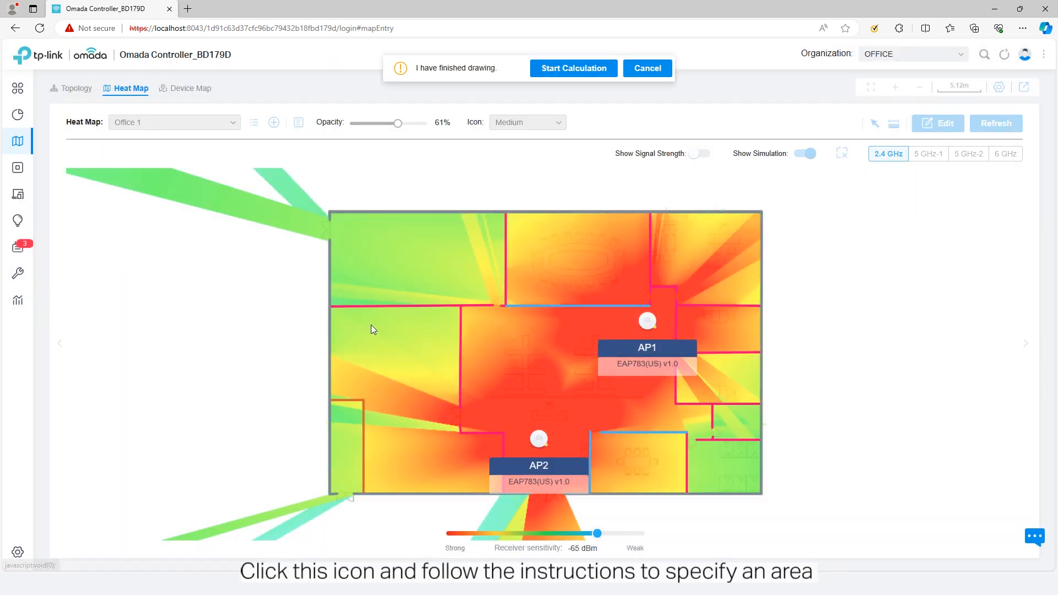
{"action": "left_click", "coordinate": [509, 215]}
{"action": "left_click", "coordinate": [507, 303]}
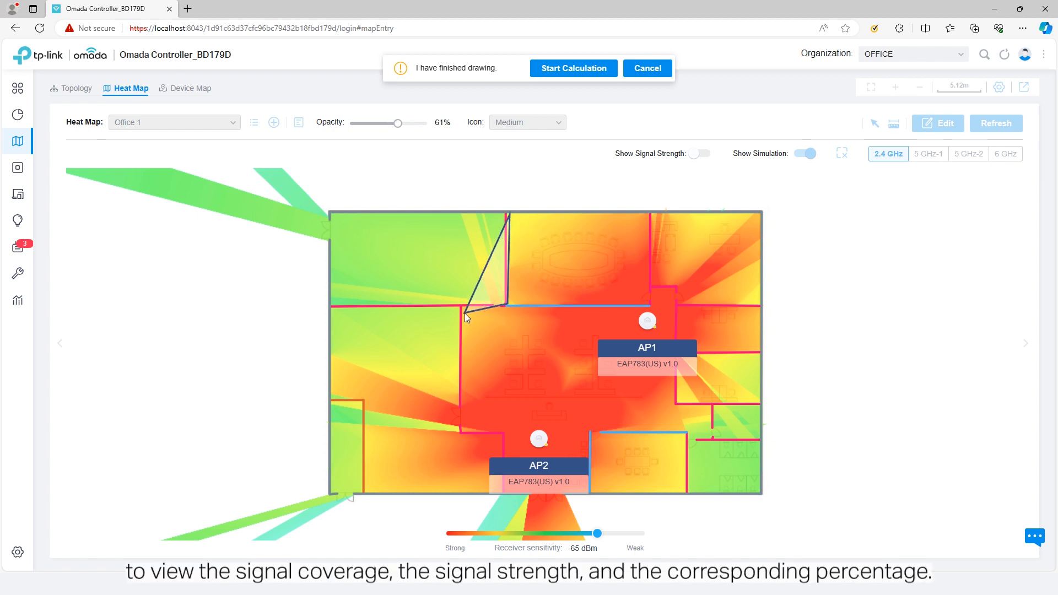
{"action": "left_click", "coordinate": [462, 307]}
{"action": "left_click", "coordinate": [460, 433]}
{"action": "left_click", "coordinate": [687, 431]}
{"action": "left_click", "coordinate": [673, 286]}
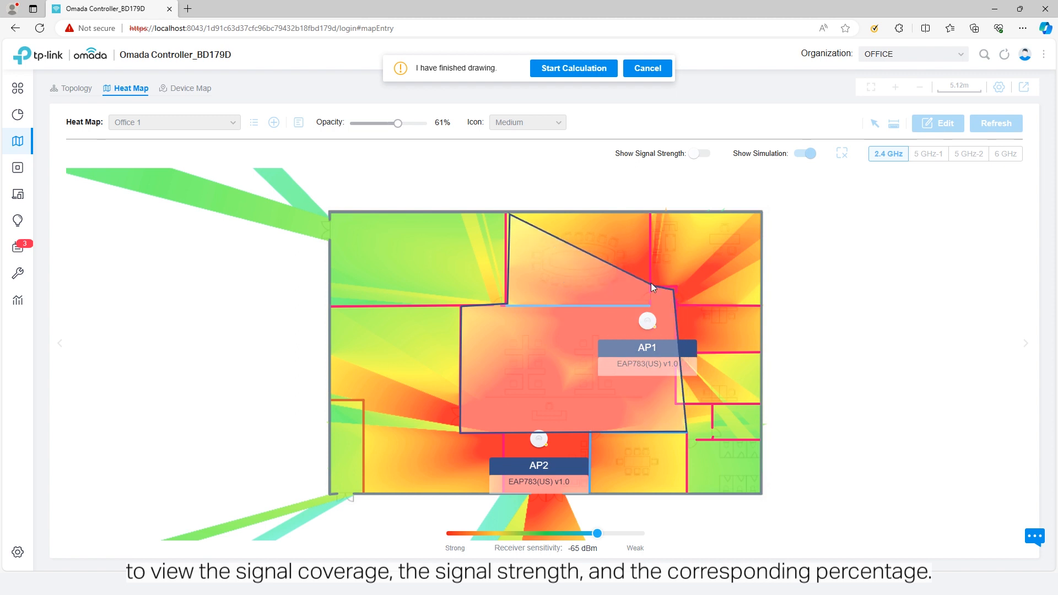
{"action": "left_click", "coordinate": [648, 213]}
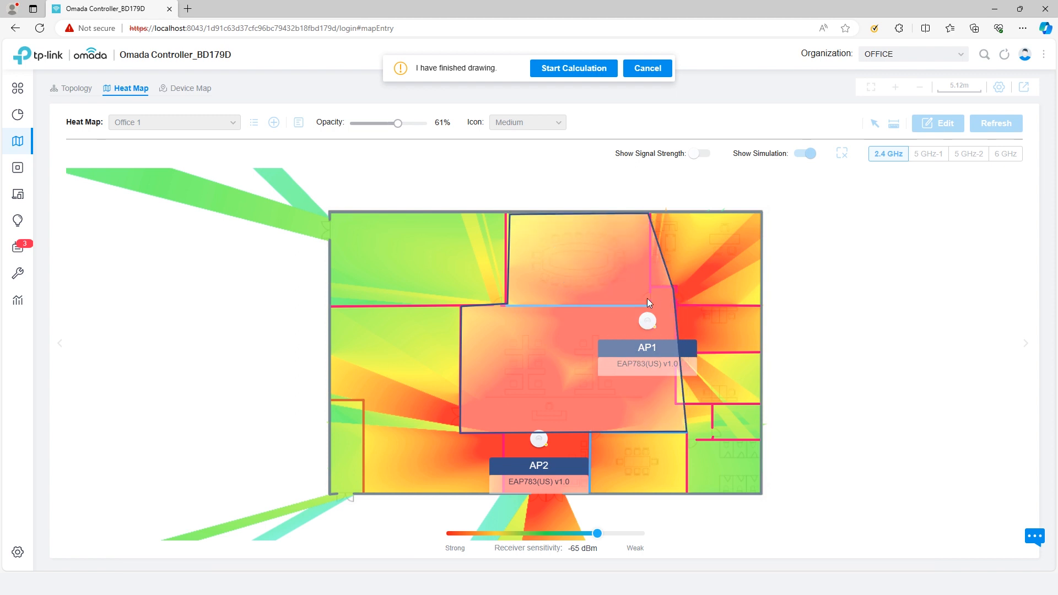
{"action": "left_click", "coordinate": [573, 68]}
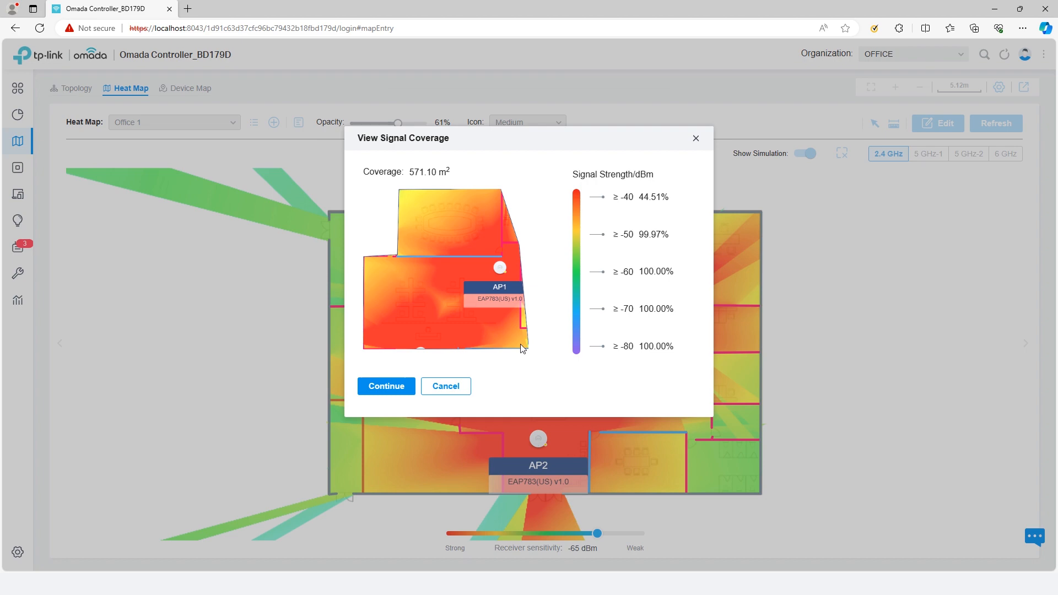
{"action": "left_click", "coordinate": [385, 389]}
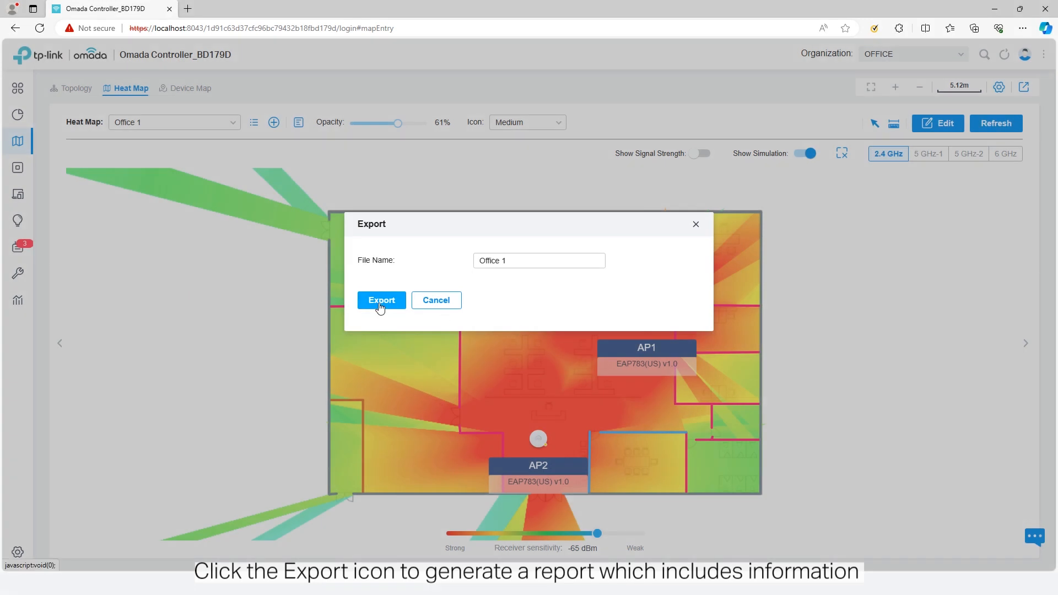
Step: Export the heat map report as Office 1 and examine the AP list, layout and per-band coverage in the downloaded Office 1.docx
{"action": "left_click", "coordinate": [379, 303]}
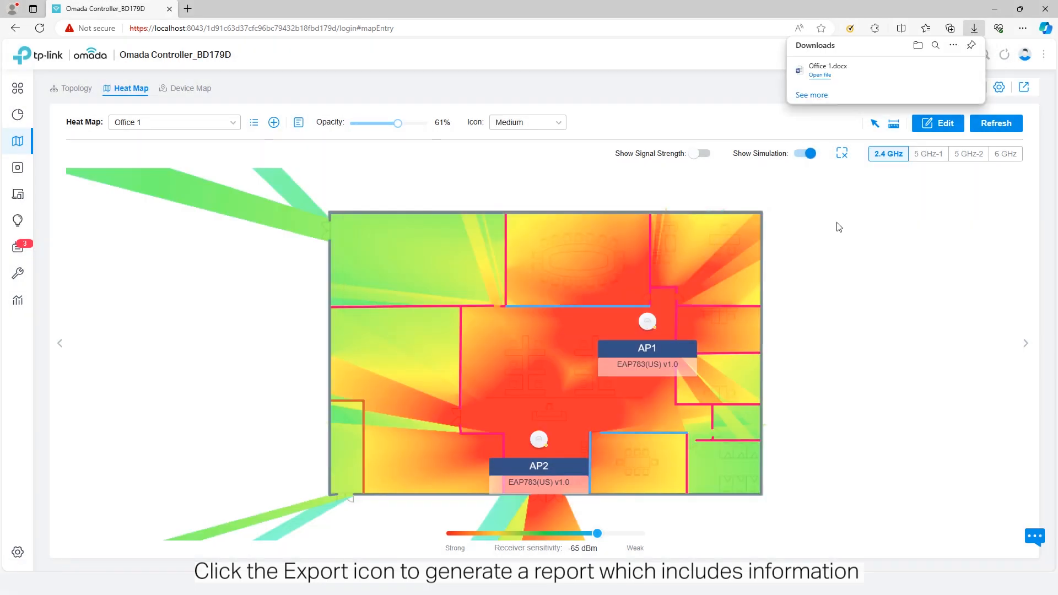
{"action": "left_click", "coordinate": [825, 75]}
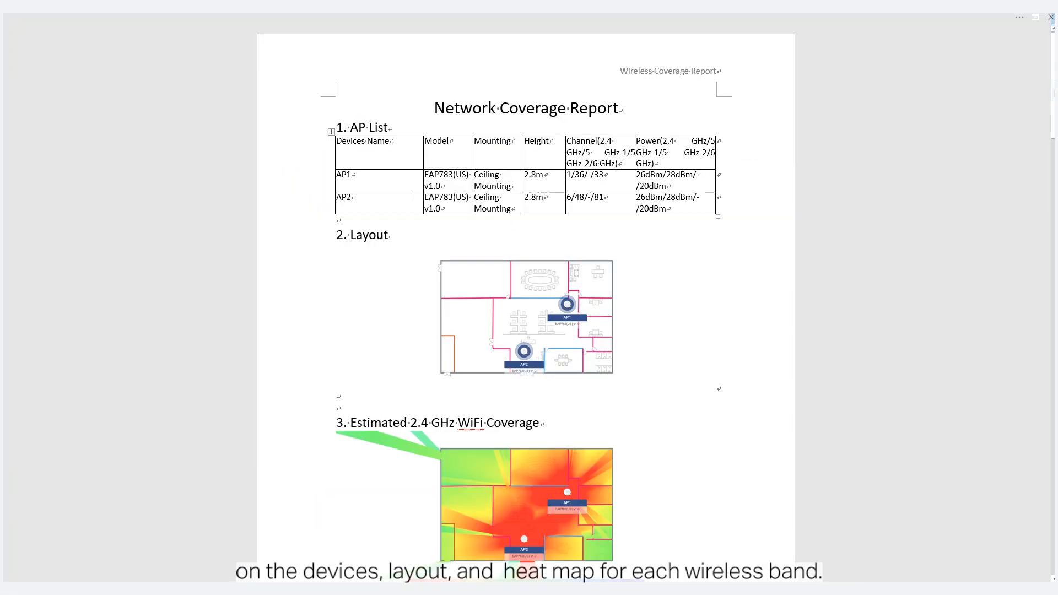
{"action": "scroll", "coordinate": [641, 268], "scroll_direction": "down", "scroll_amount": 5}
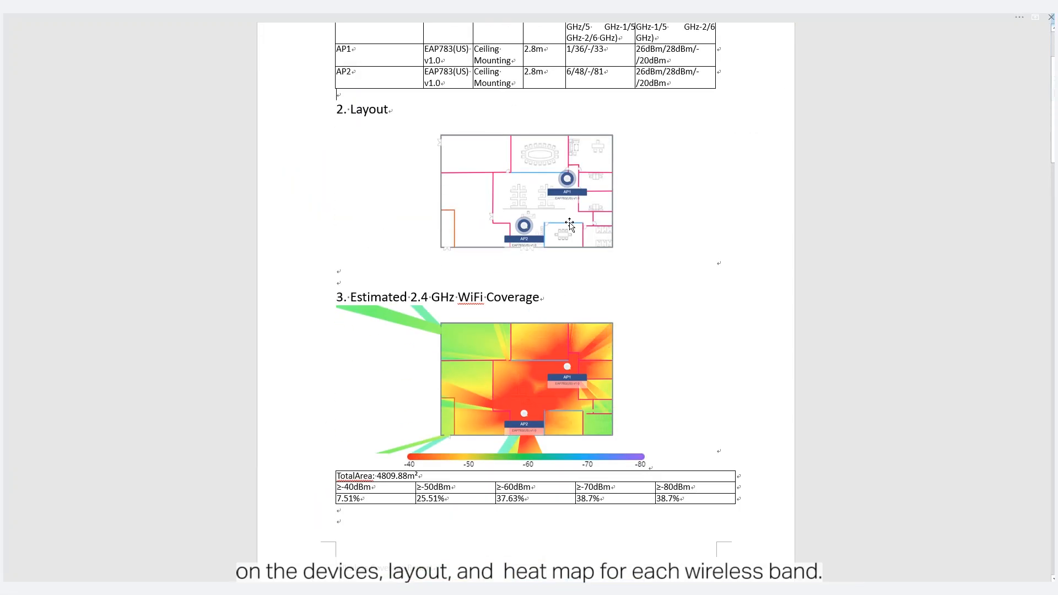
{"action": "scroll", "coordinate": [641, 267], "scroll_direction": "down", "scroll_amount": 20}
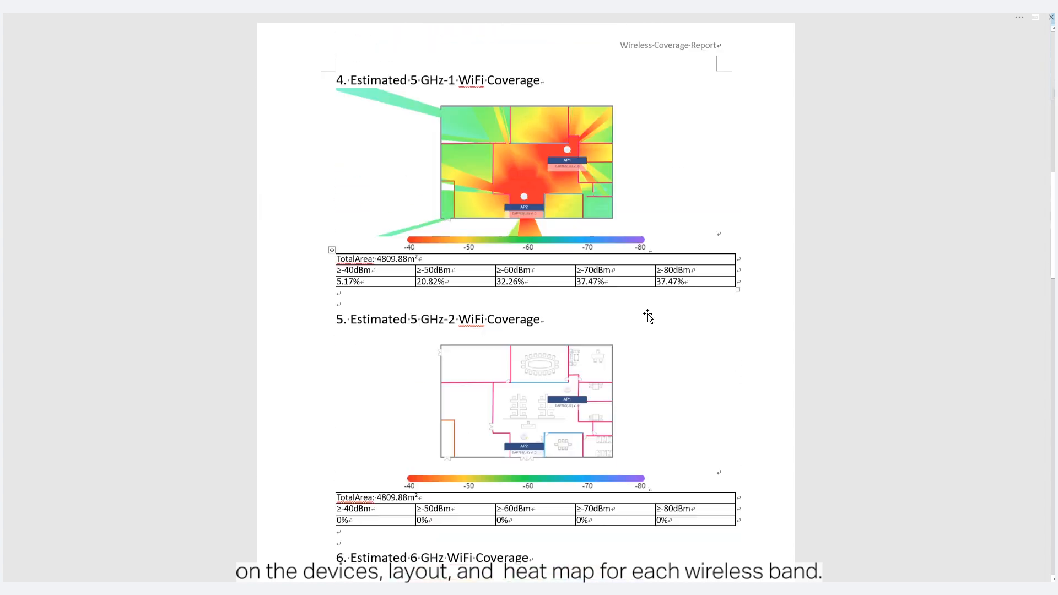